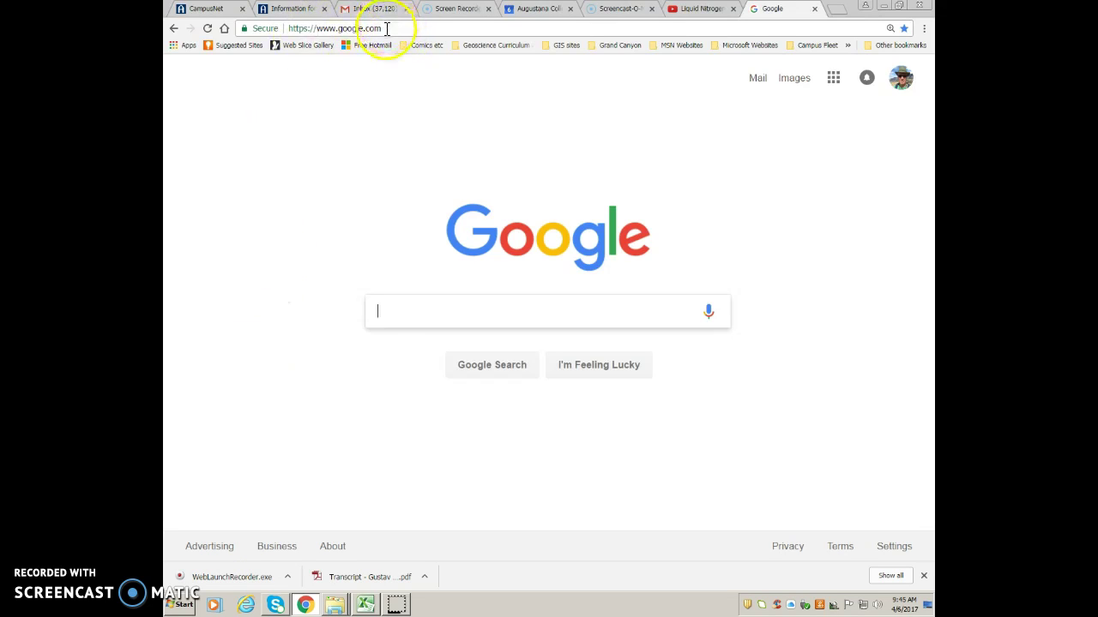
- Open the USGS Iowa Water Science Center website at ia.water.usgs.gov
{"action": "left_click", "coordinate": [386, 28]}
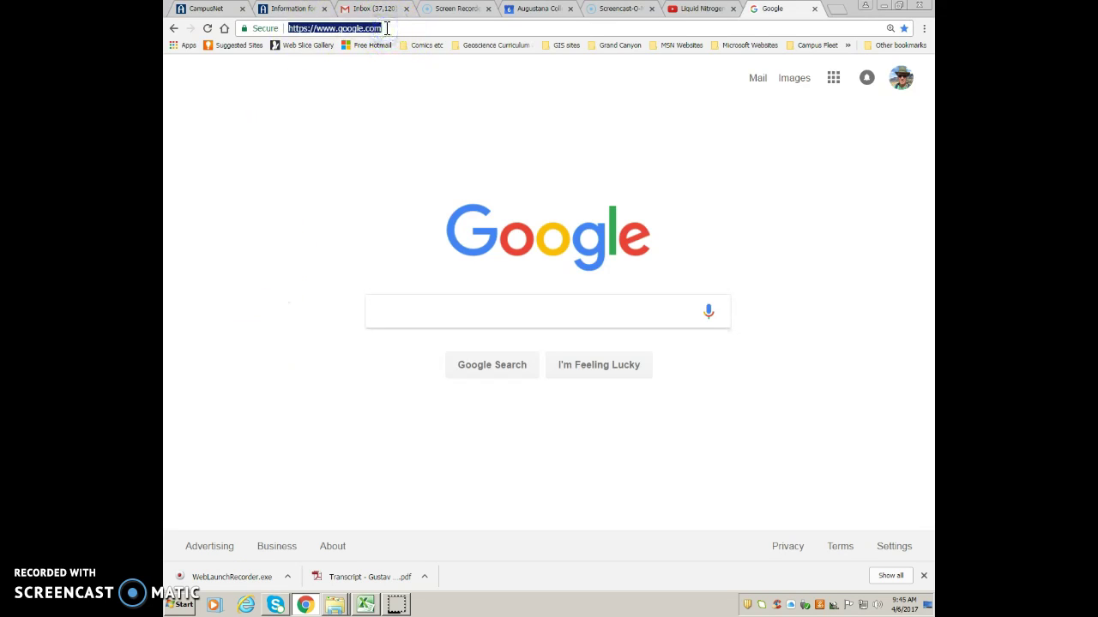
{"action": "type", "text": "ia."}
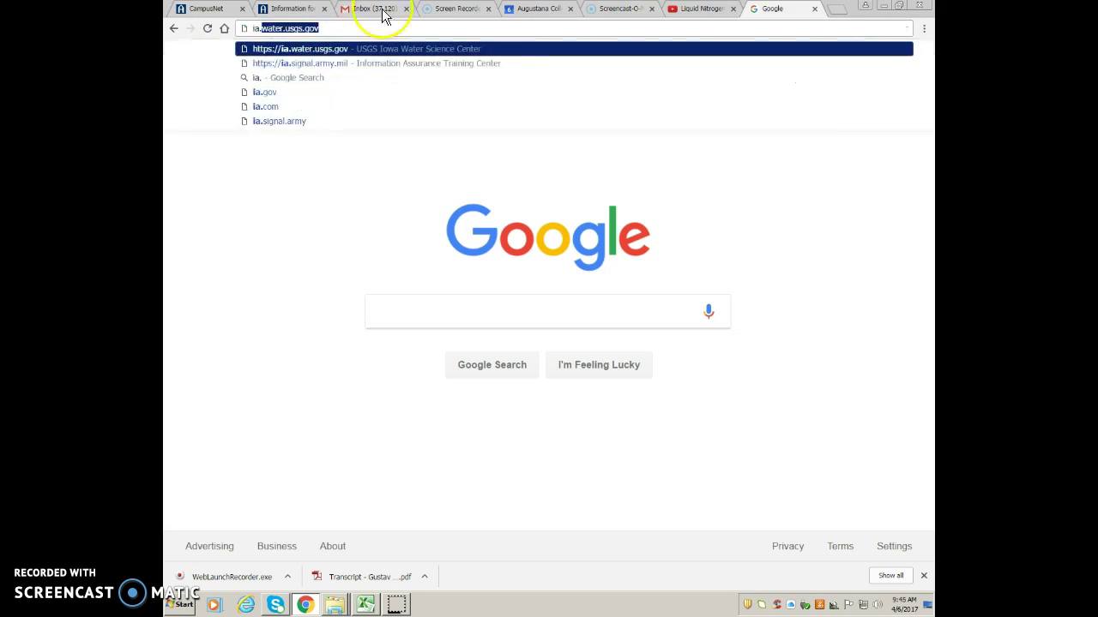
{"action": "left_click", "coordinate": [348, 29]}
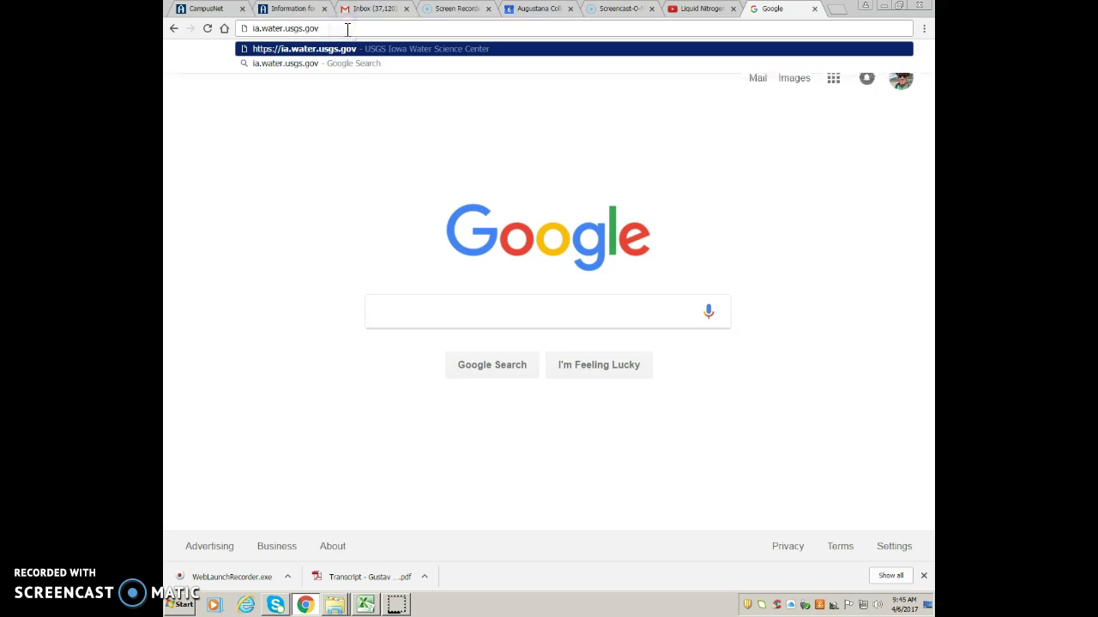
{"action": "key", "text": "Return"}
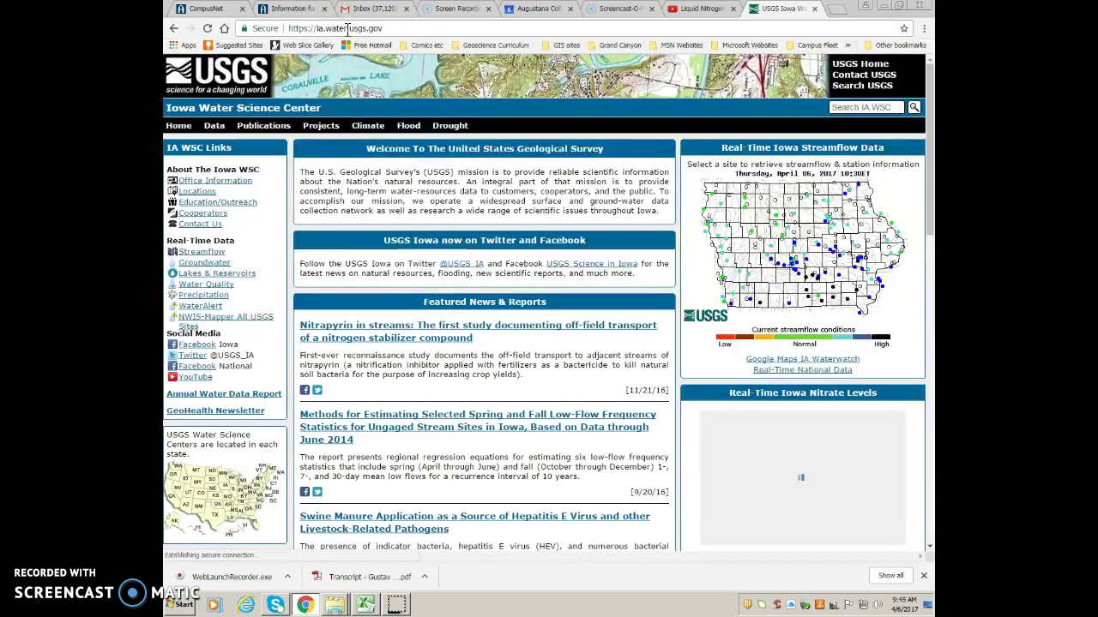
- From the real-time Iowa streamflow map, open the site page of station USGS 05422000, Wapsipinicon River near De Witt
{"action": "left_click", "coordinate": [744, 249]}
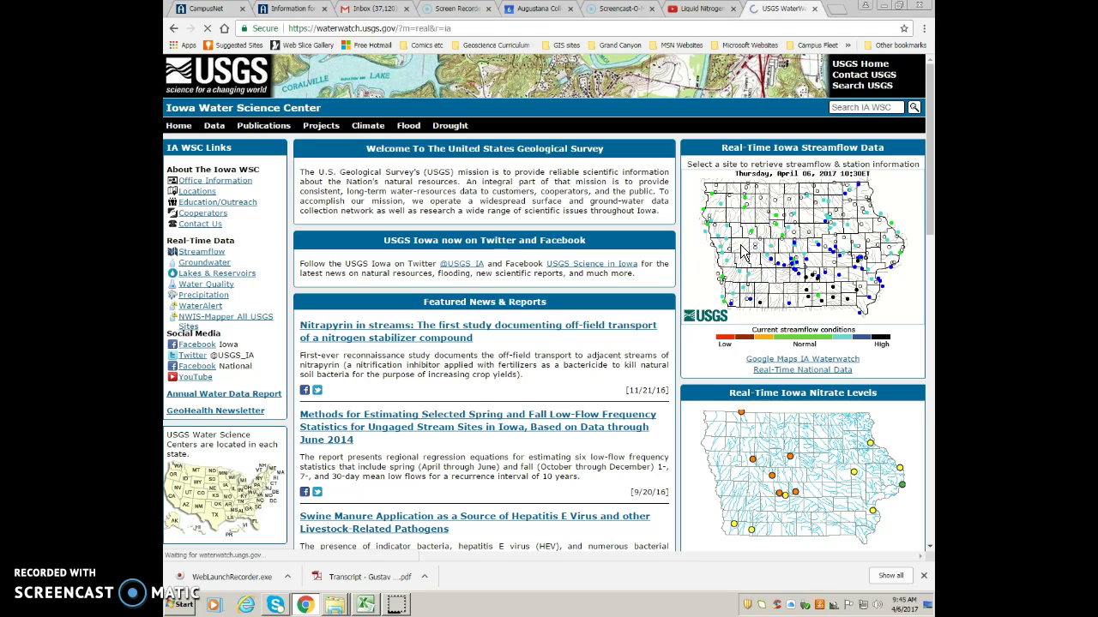
{"action": "scroll", "coordinate": [777, 367], "scroll_direction": "down", "scroll_amount": 3}
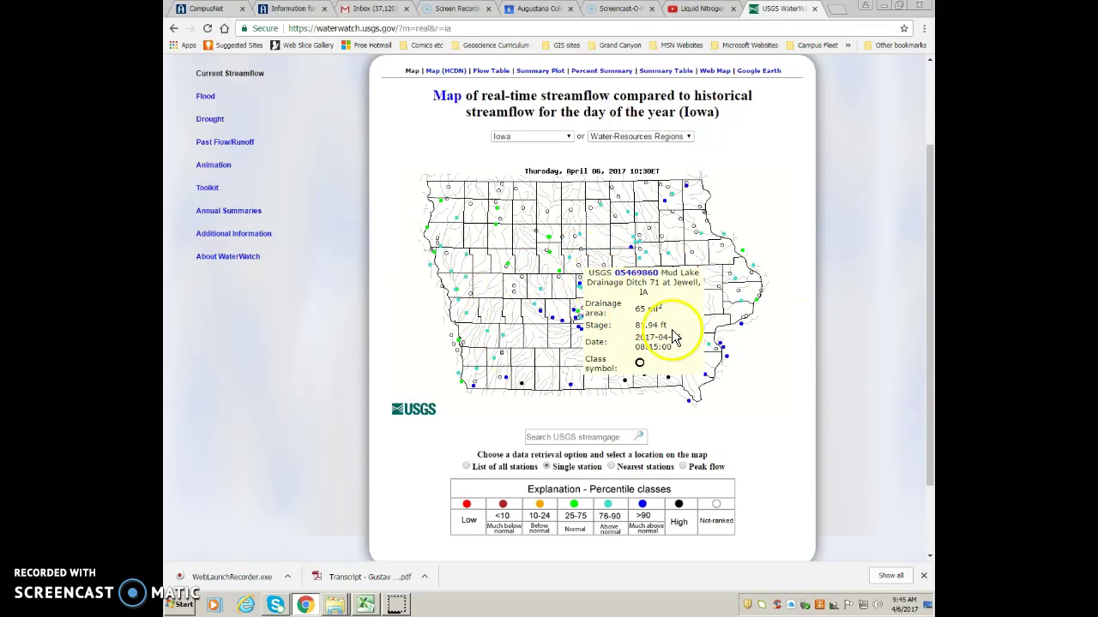
{"action": "mouse_move", "coordinate": [745, 325]}
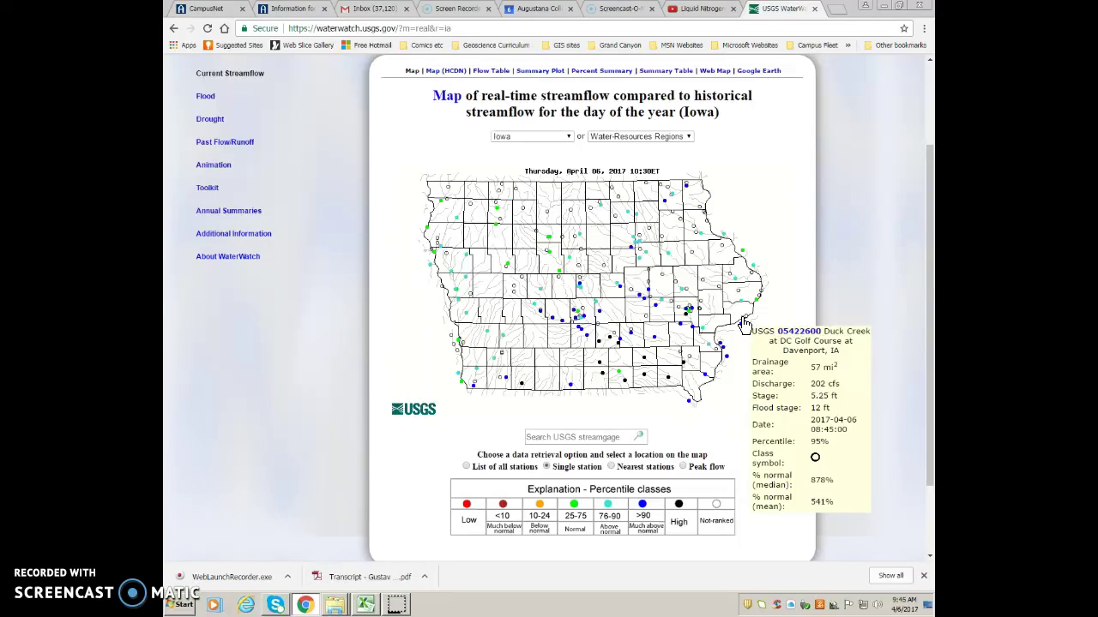
{"action": "left_click", "coordinate": [742, 309]}
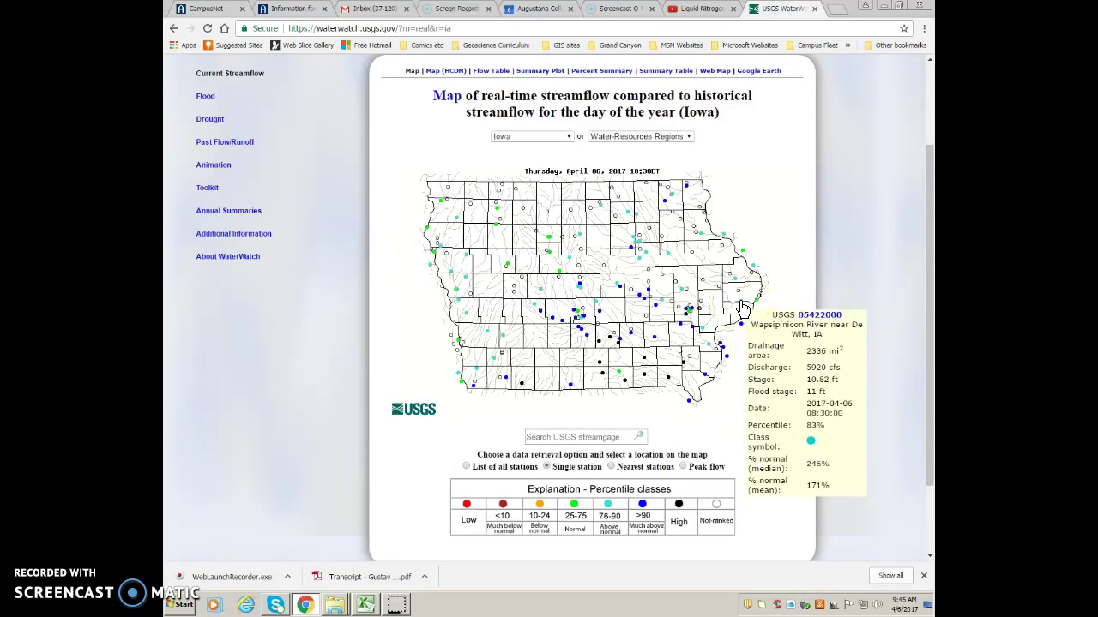
{"action": "left_click", "coordinate": [743, 309]}
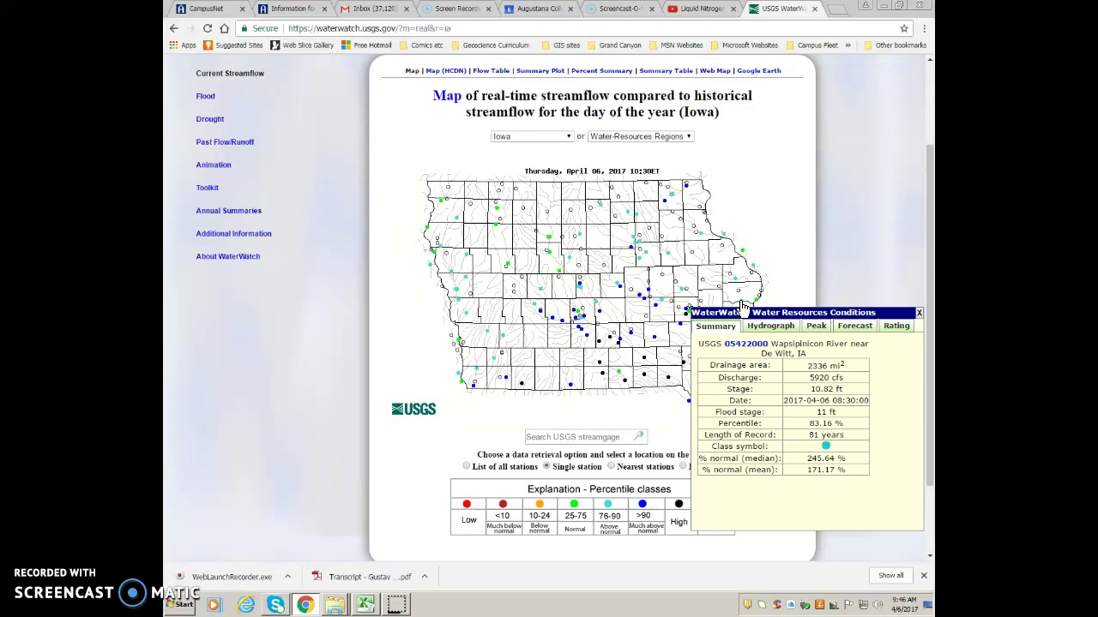
{"action": "left_click", "coordinate": [743, 346]}
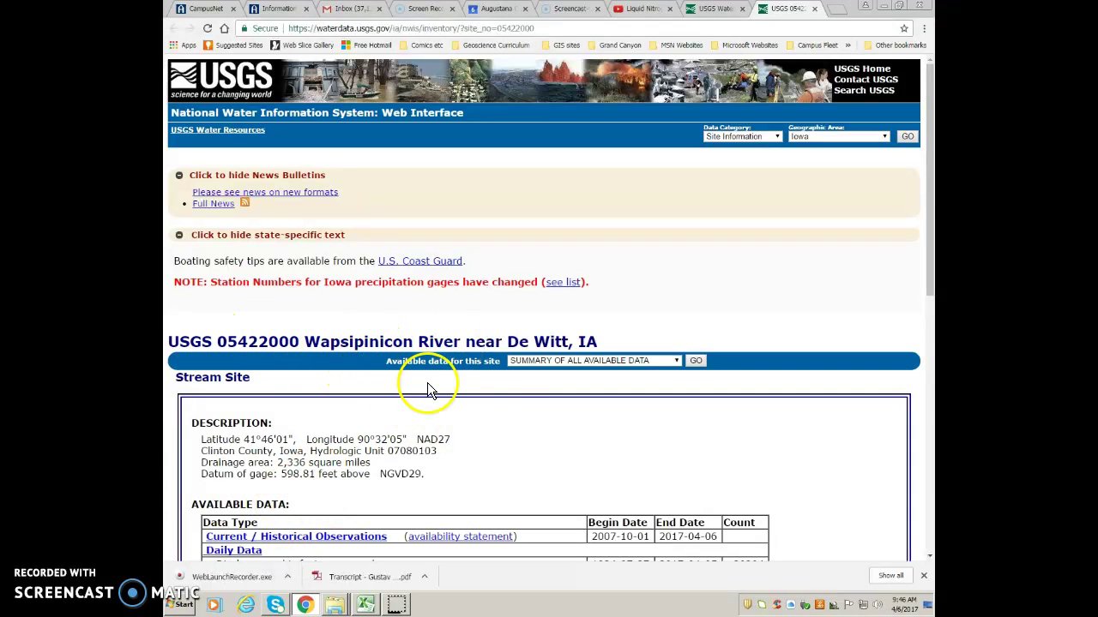
- Show the Current/Historical Observations time series for the Wapsipinicon River site
{"action": "scroll", "coordinate": [494, 406], "scroll_direction": "down", "scroll_amount": 3}
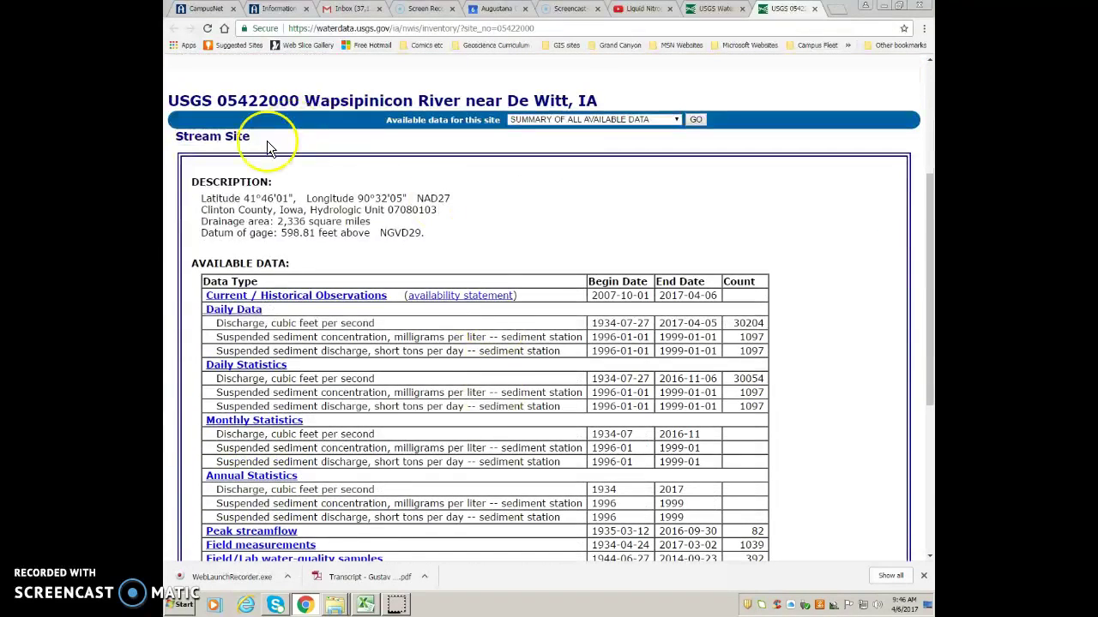
{"action": "left_click", "coordinate": [580, 124]}
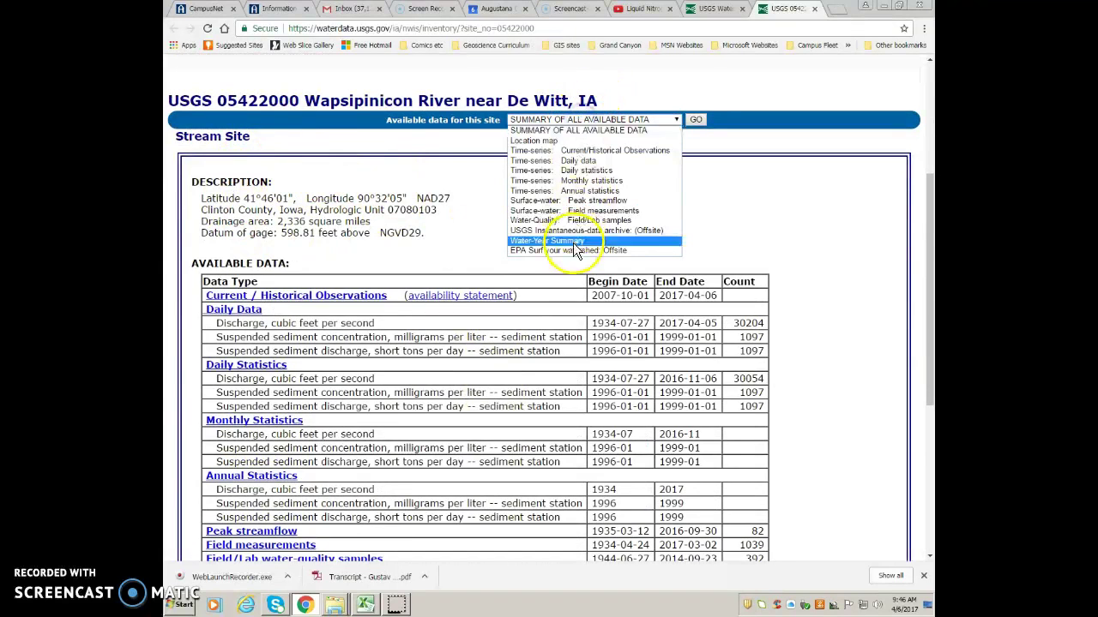
{"action": "left_click", "coordinate": [576, 150]}
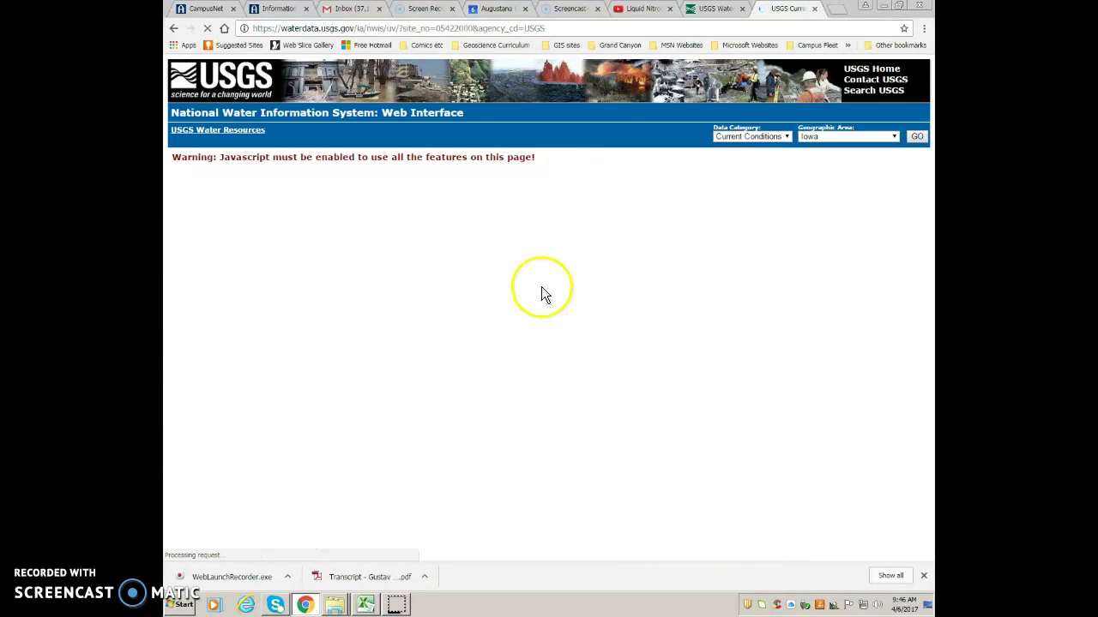
- Examine the discharge and gage height graphs and the daily discharge statistics of the Wapsipinicon River station
{"action": "scroll", "coordinate": [506, 301], "scroll_direction": "down", "scroll_amount": 7}
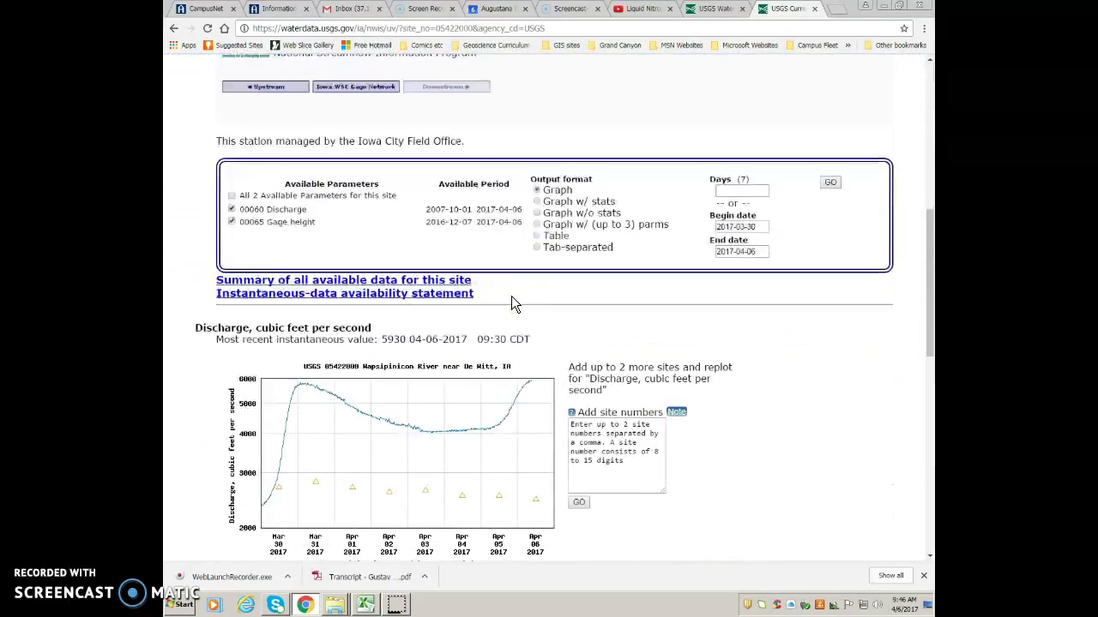
{"action": "scroll", "coordinate": [511, 296], "scroll_direction": "down", "scroll_amount": 1}
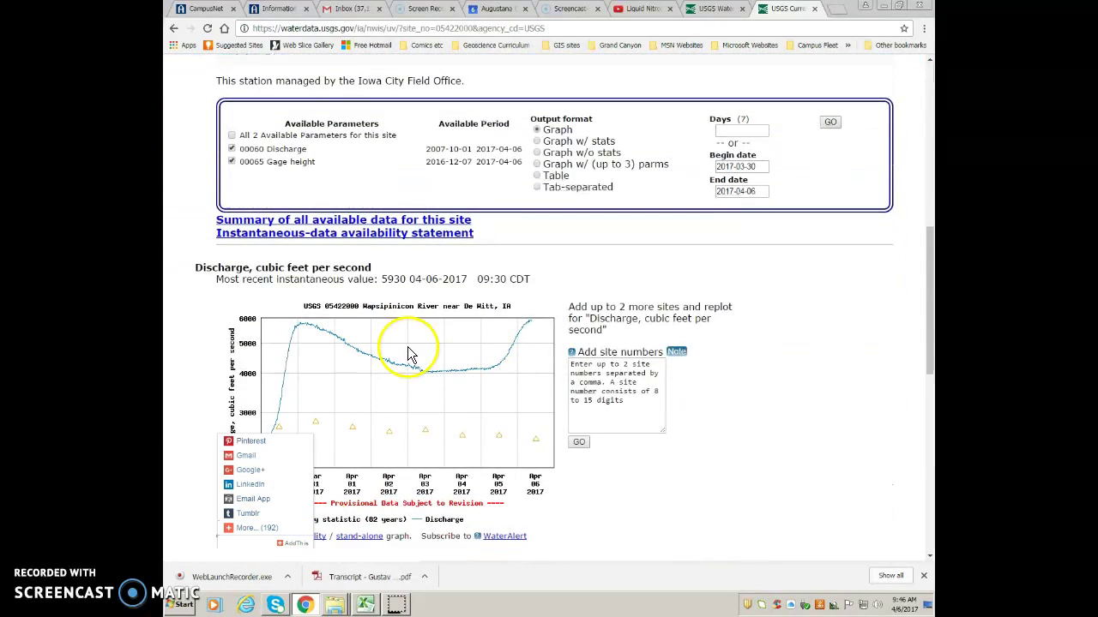
{"action": "scroll", "coordinate": [475, 420], "scroll_direction": "down", "scroll_amount": 2}
{"action": "scroll", "coordinate": [475, 420], "scroll_direction": "down", "scroll_amount": 2}
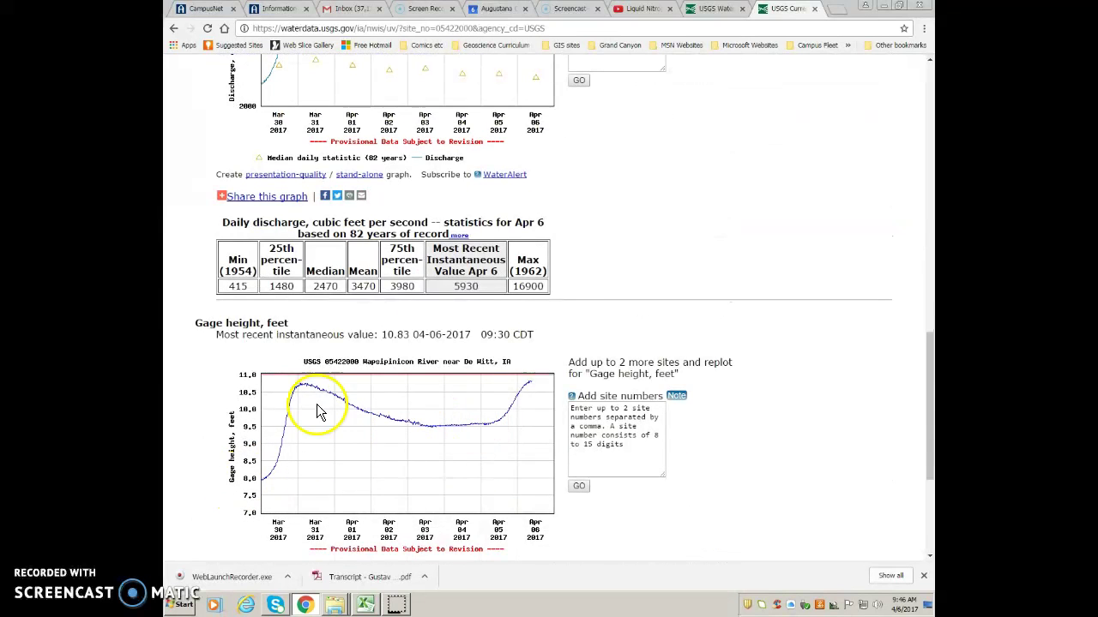
{"action": "scroll", "coordinate": [299, 429], "scroll_direction": "up", "scroll_amount": 5}
{"action": "scroll", "coordinate": [301, 432], "scroll_direction": "down", "scroll_amount": 3}
{"action": "scroll", "coordinate": [300, 431], "scroll_direction": "up", "scroll_amount": 3}
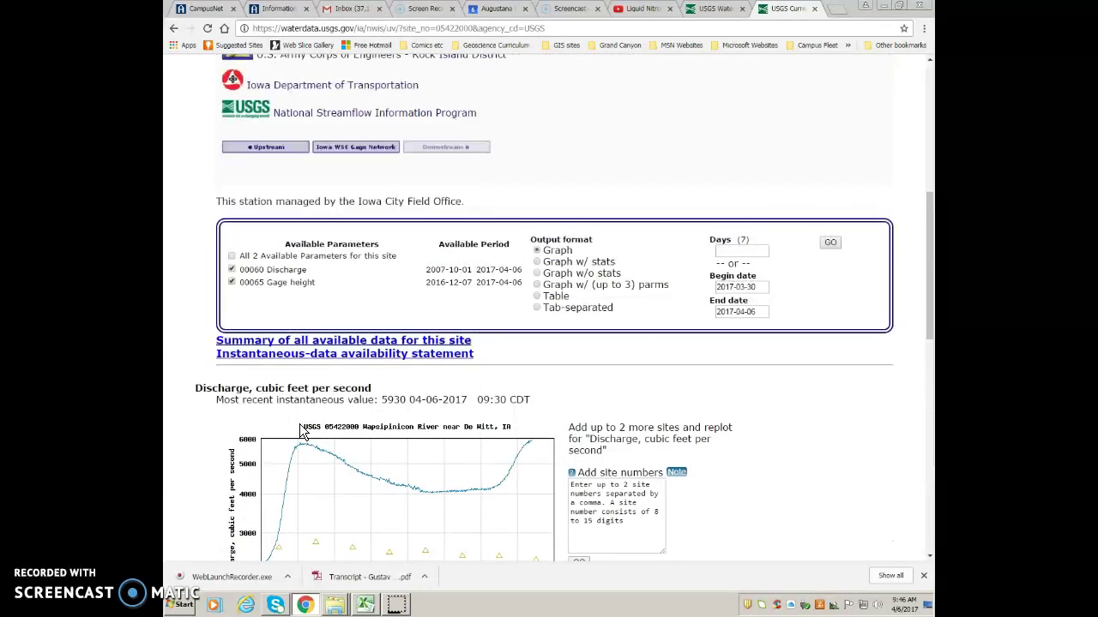
{"action": "scroll", "coordinate": [299, 431], "scroll_direction": "up", "scroll_amount": 2}
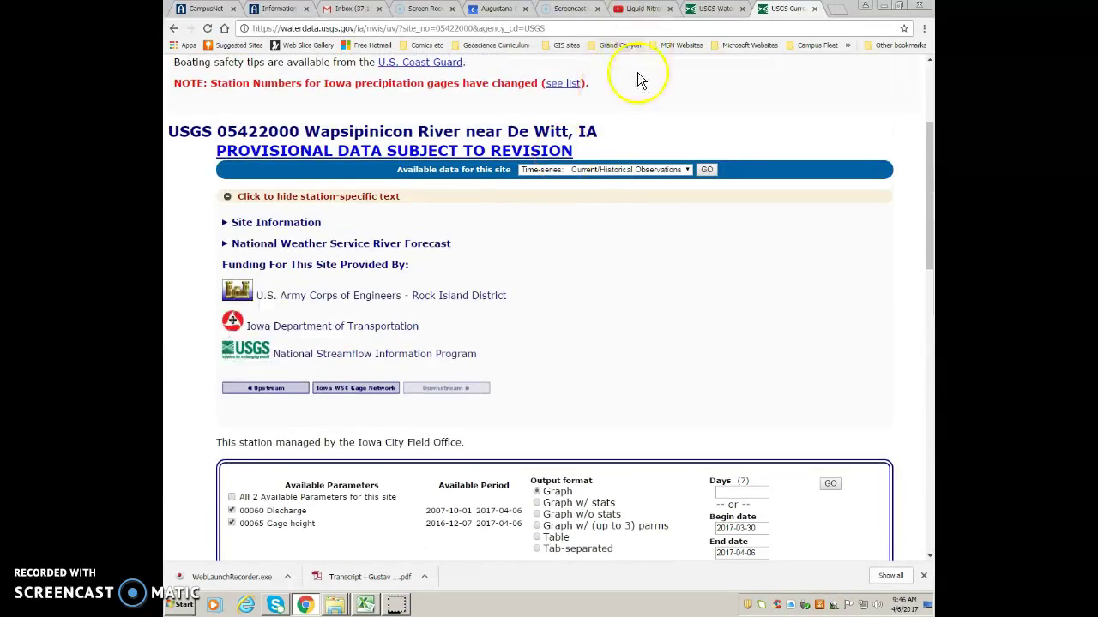
{"action": "scroll", "coordinate": [586, 218], "scroll_direction": "up", "scroll_amount": 3}
- Return to the site's summary of all available data and review the table of data types and their date ranges
{"action": "left_click", "coordinate": [592, 380]}
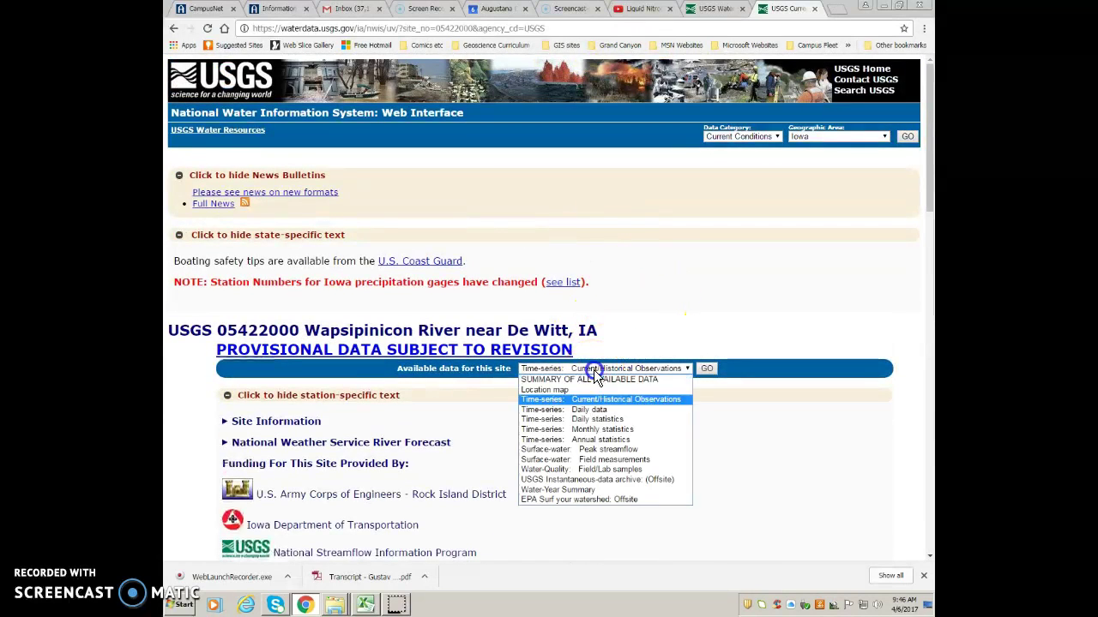
{"action": "left_click", "coordinate": [591, 380]}
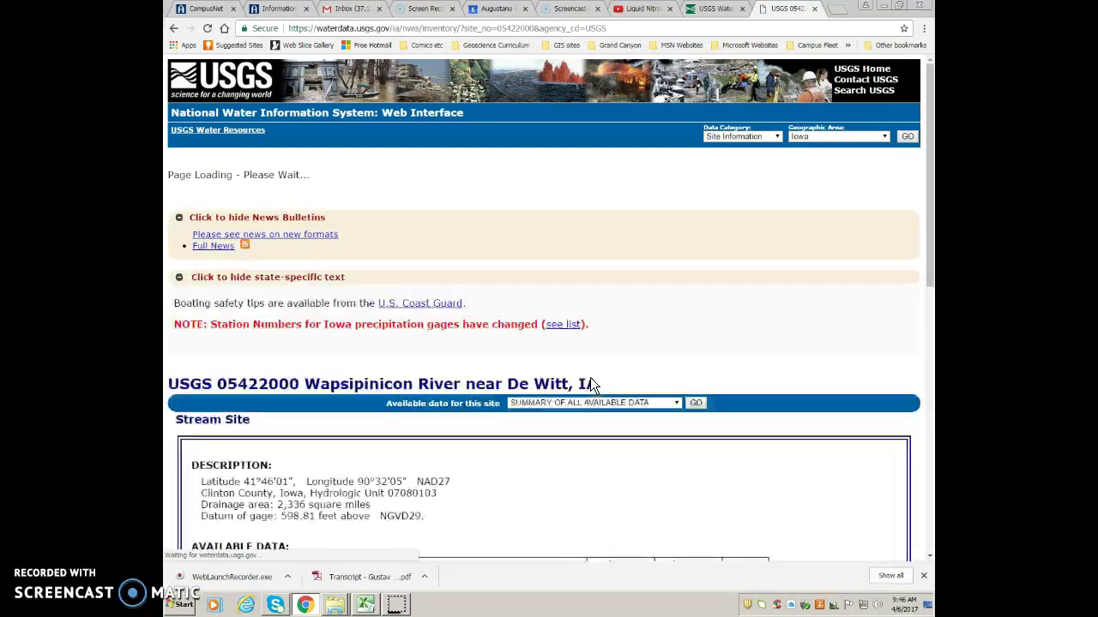
{"action": "scroll", "coordinate": [590, 382], "scroll_direction": "down", "scroll_amount": 2}
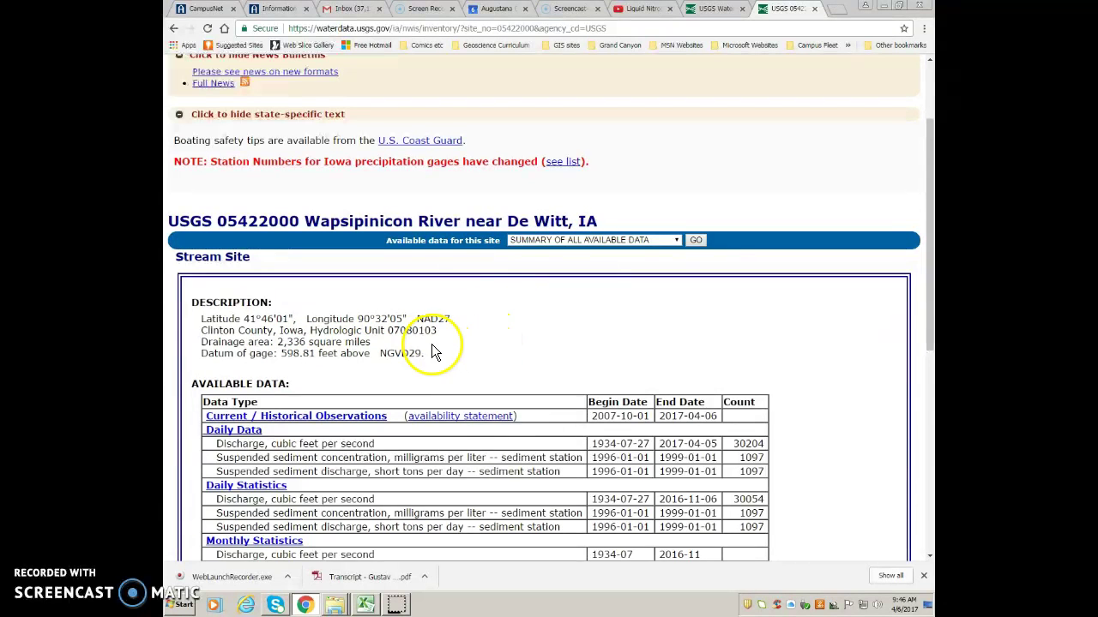
{"action": "scroll", "coordinate": [432, 349], "scroll_direction": "down", "scroll_amount": 2}
{"action": "scroll", "coordinate": [430, 343], "scroll_direction": "down", "scroll_amount": 1}
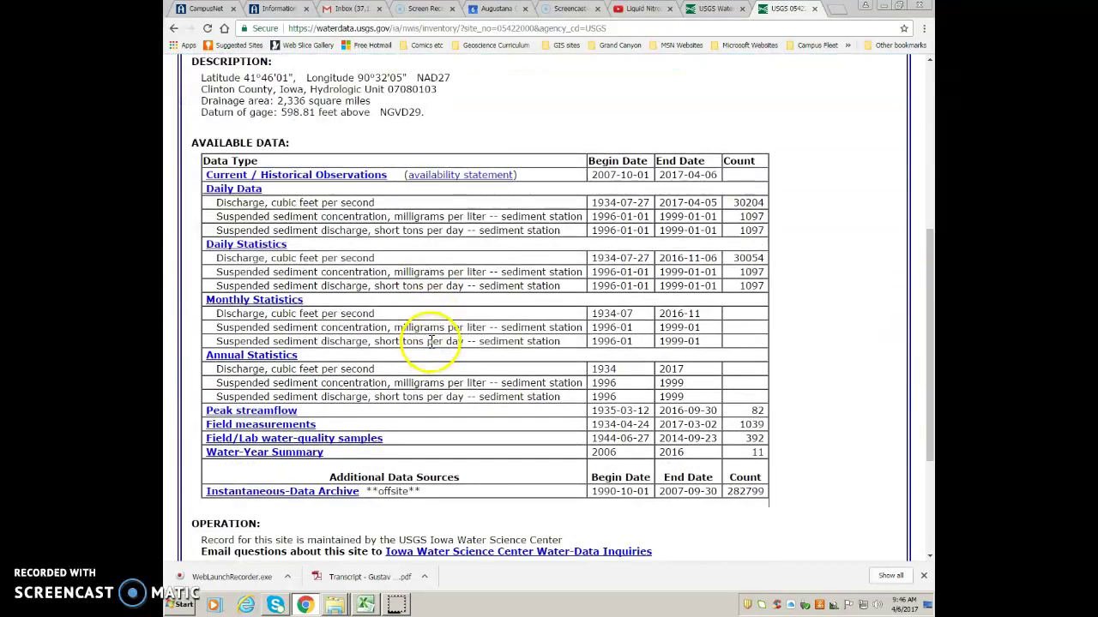
{"action": "scroll", "coordinate": [478, 159], "scroll_direction": "up", "scroll_amount": 2}
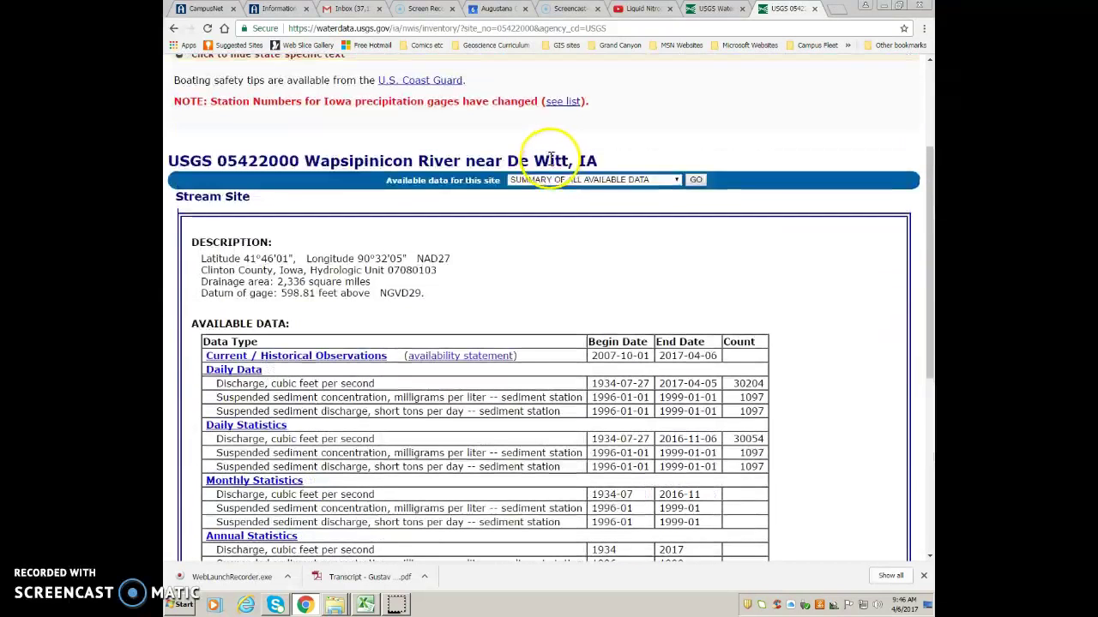
- Open the site's surface-water field measurements and output them as tab-separated data without channel data
{"action": "left_click", "coordinate": [571, 179]}
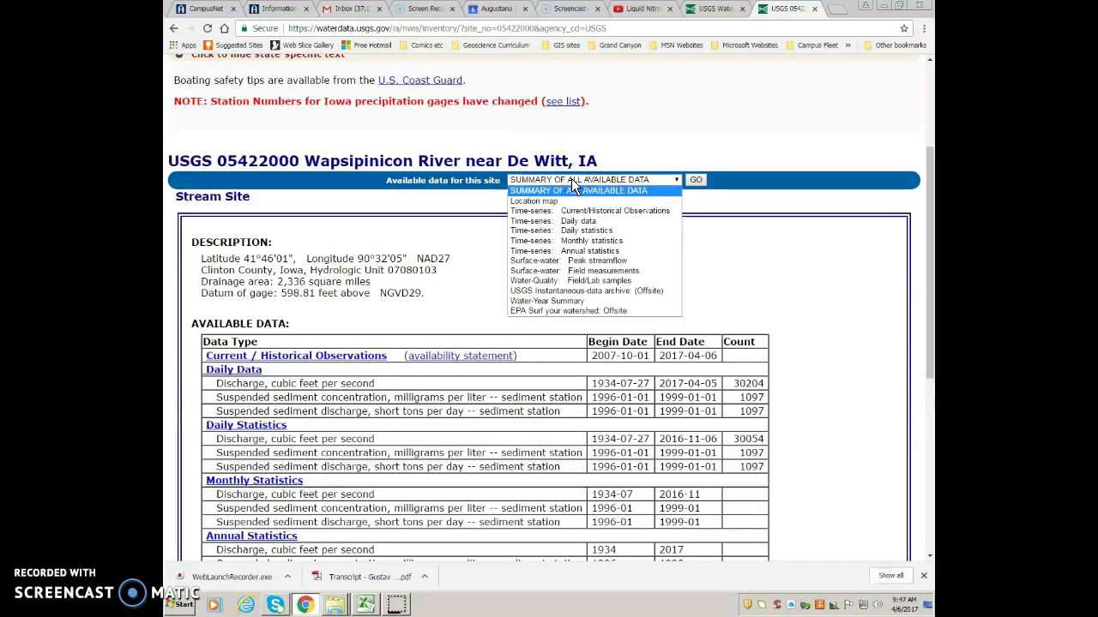
{"action": "left_click", "coordinate": [562, 287]}
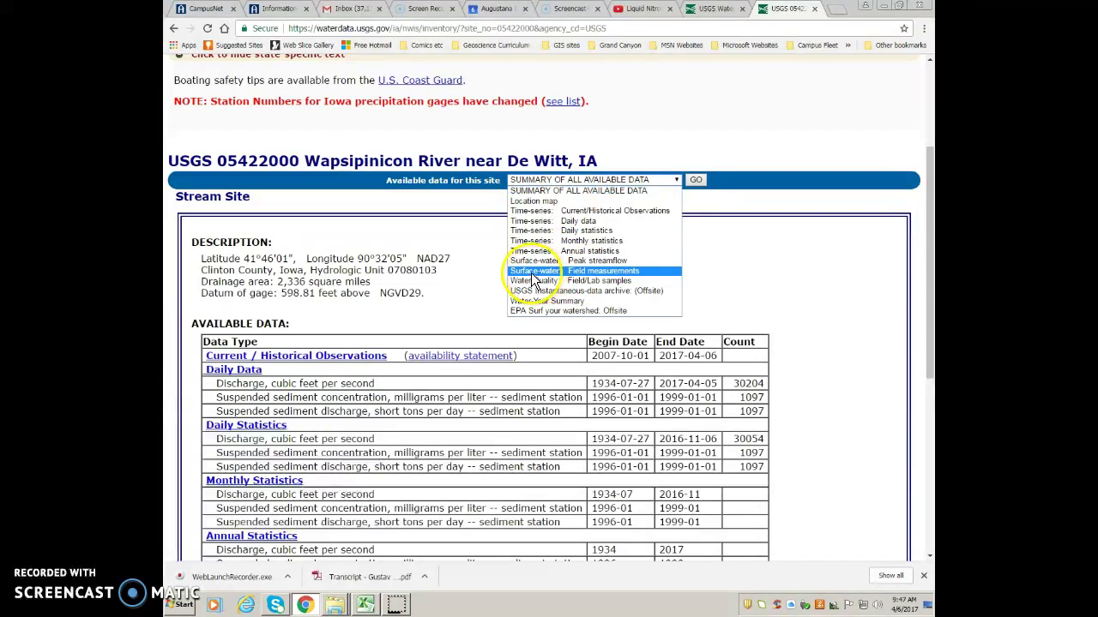
{"action": "left_click", "coordinate": [529, 271]}
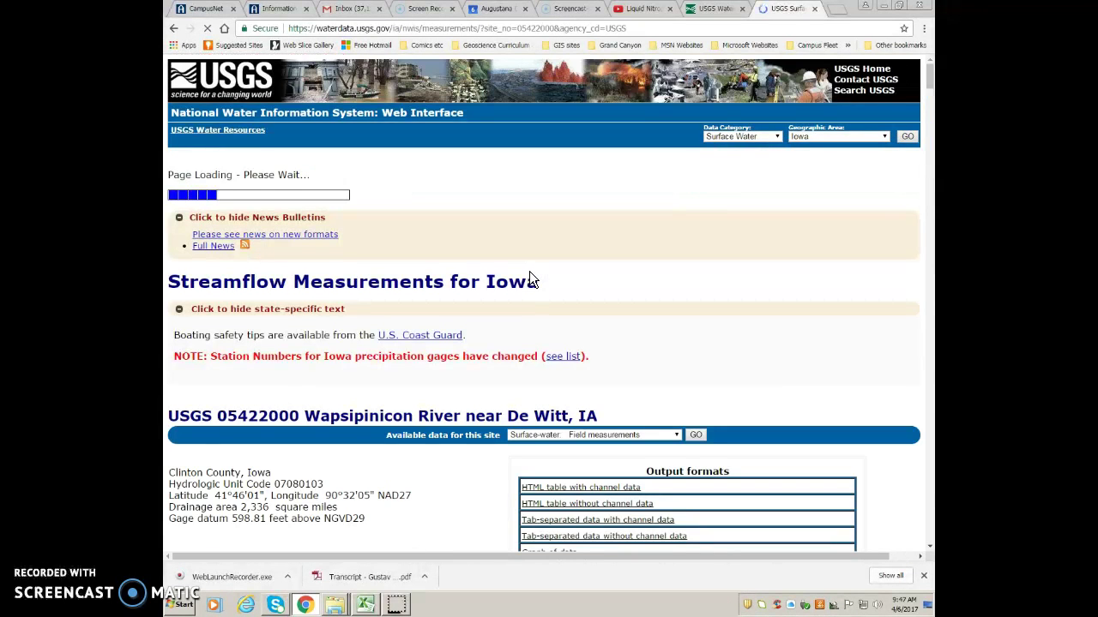
{"action": "scroll", "coordinate": [530, 271], "scroll_direction": "down", "scroll_amount": 4}
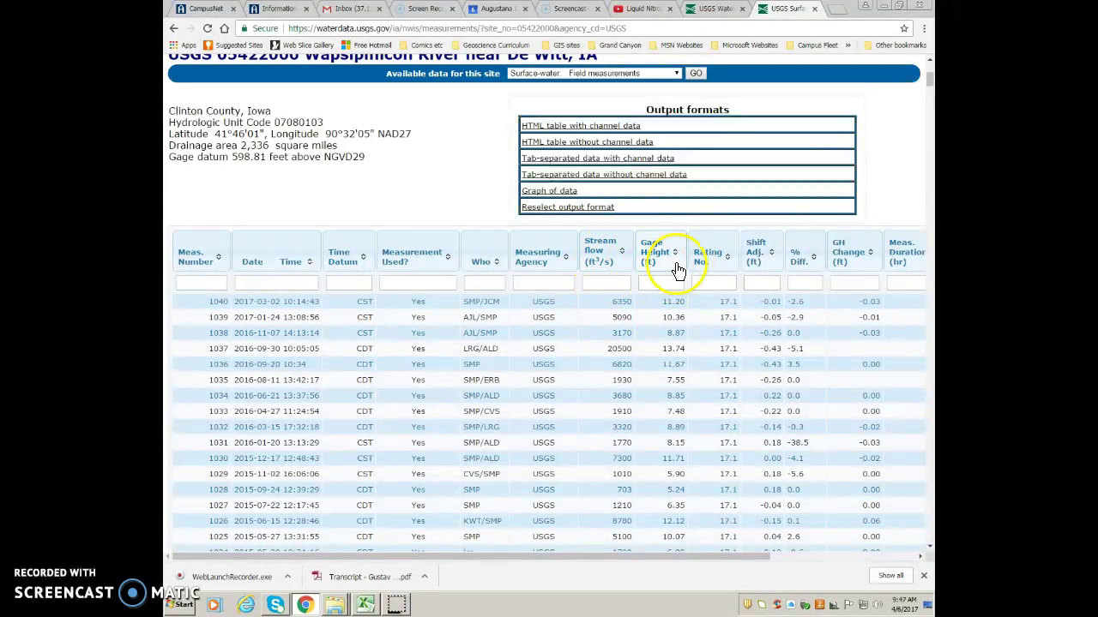
{"action": "left_click", "coordinate": [595, 176]}
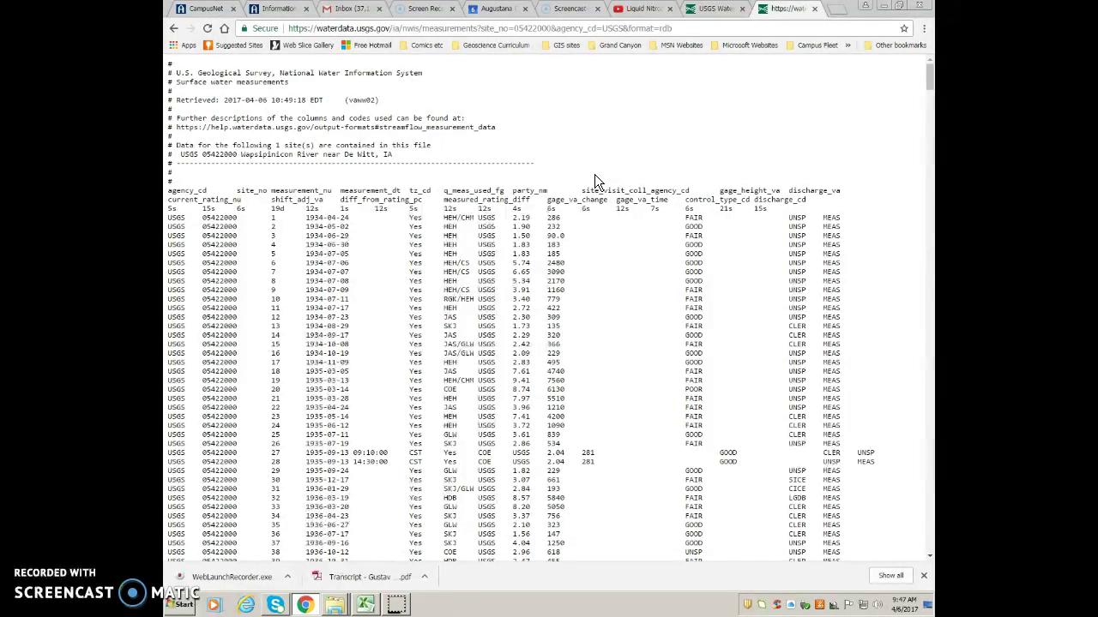
- Save the tab-separated measurements page to the Desktop as a text document named "Wapsi measurements rating curve"
{"action": "right_click", "coordinate": [505, 106]}
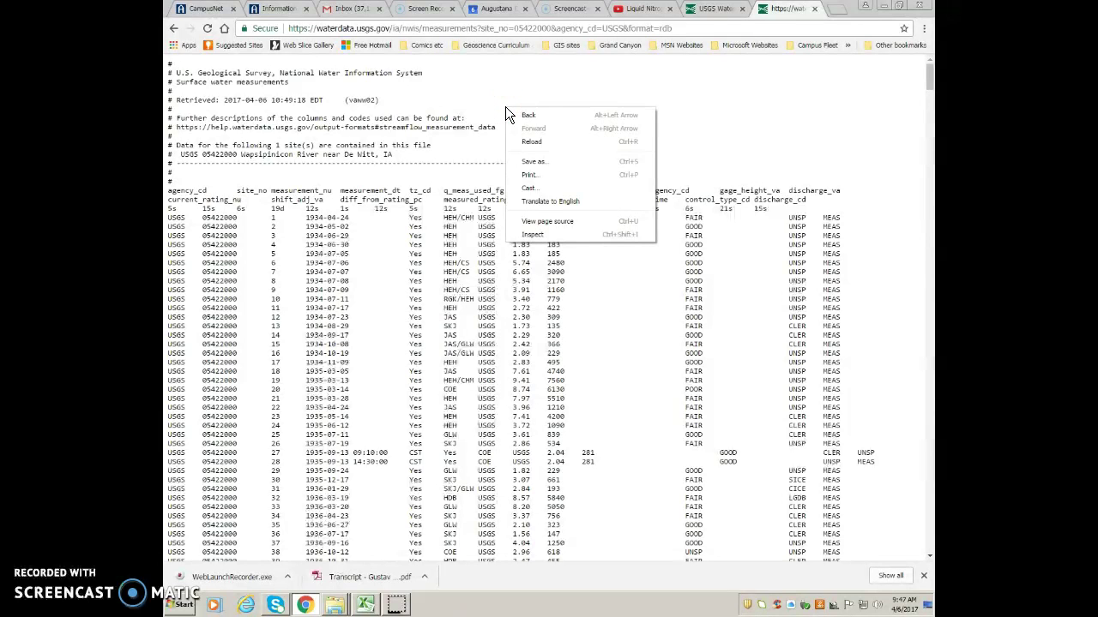
{"action": "left_click", "coordinate": [536, 160]}
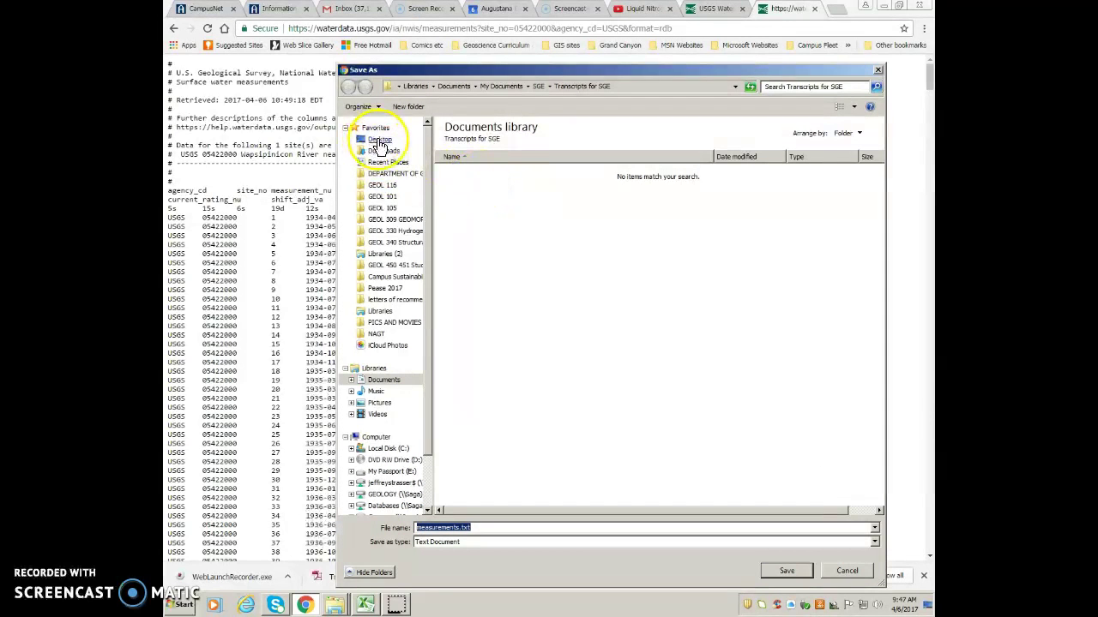
{"action": "left_click", "coordinate": [380, 143]}
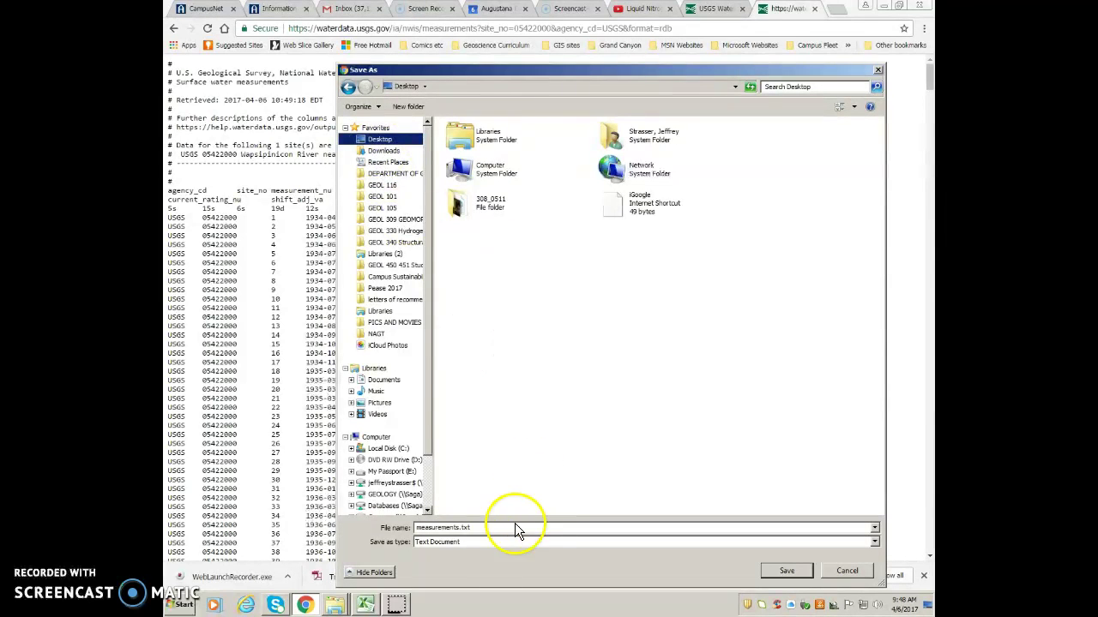
{"action": "double_click", "coordinate": [480, 527]}
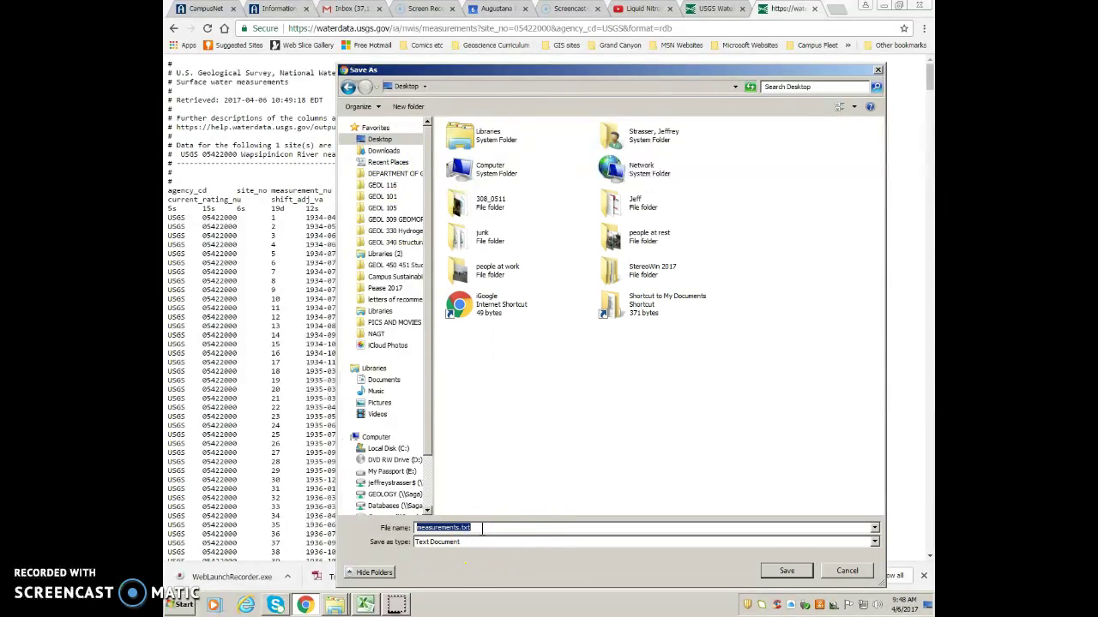
{"action": "type", "text": "Wapsi"}
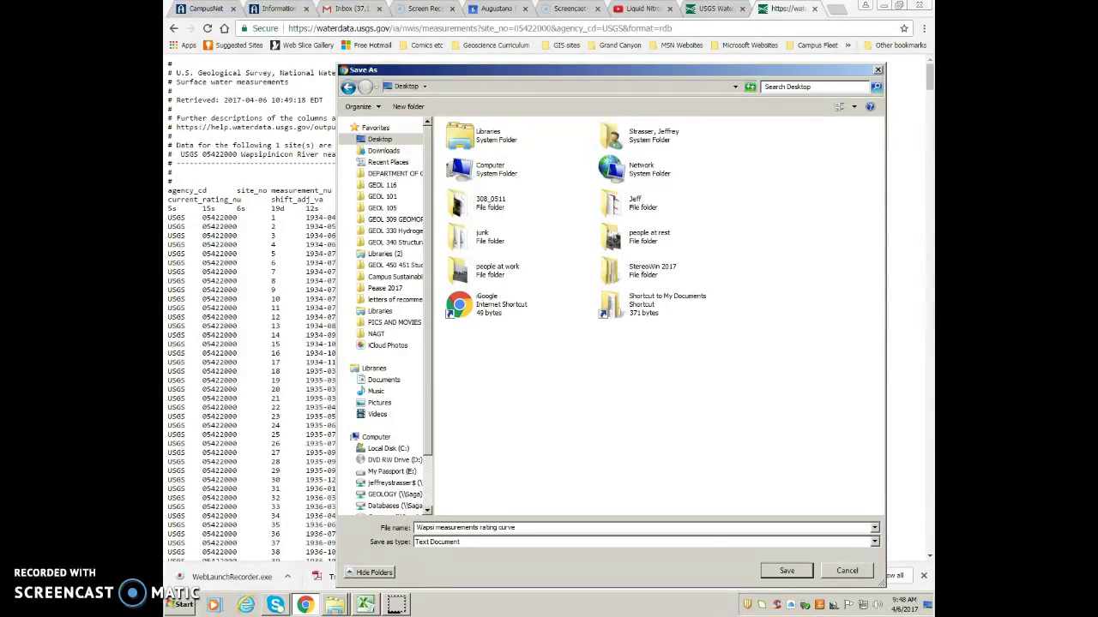
{"action": "key", "text": "Return"}
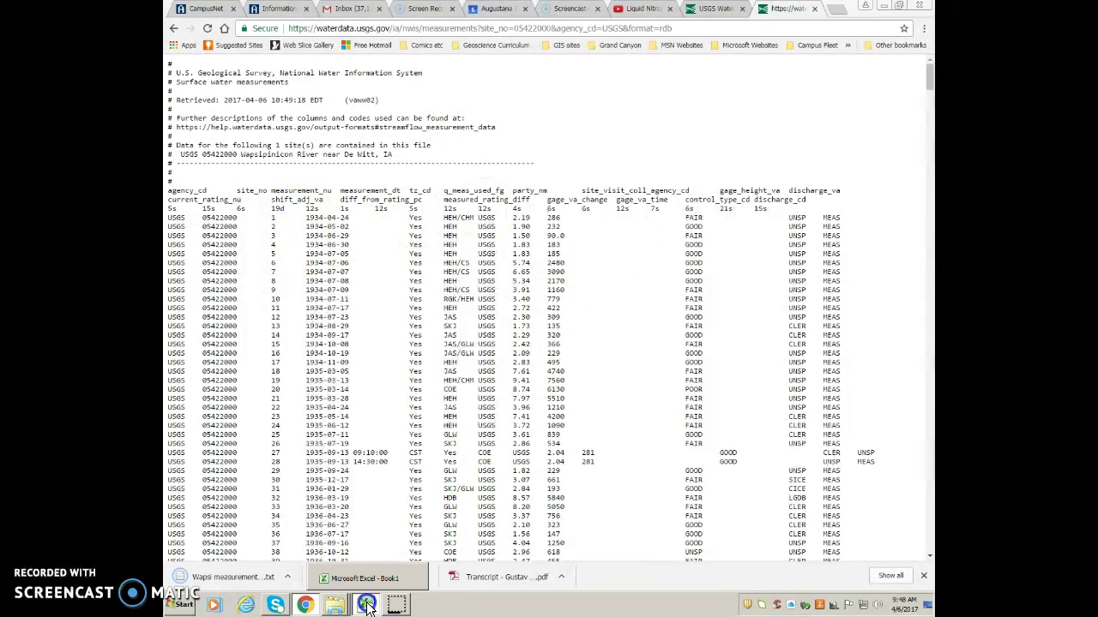
- Switch to Excel and start opening a file, limiting the file list to Text Files (*.prn;*.txt;*.csv)
{"action": "left_click", "coordinate": [367, 605]}
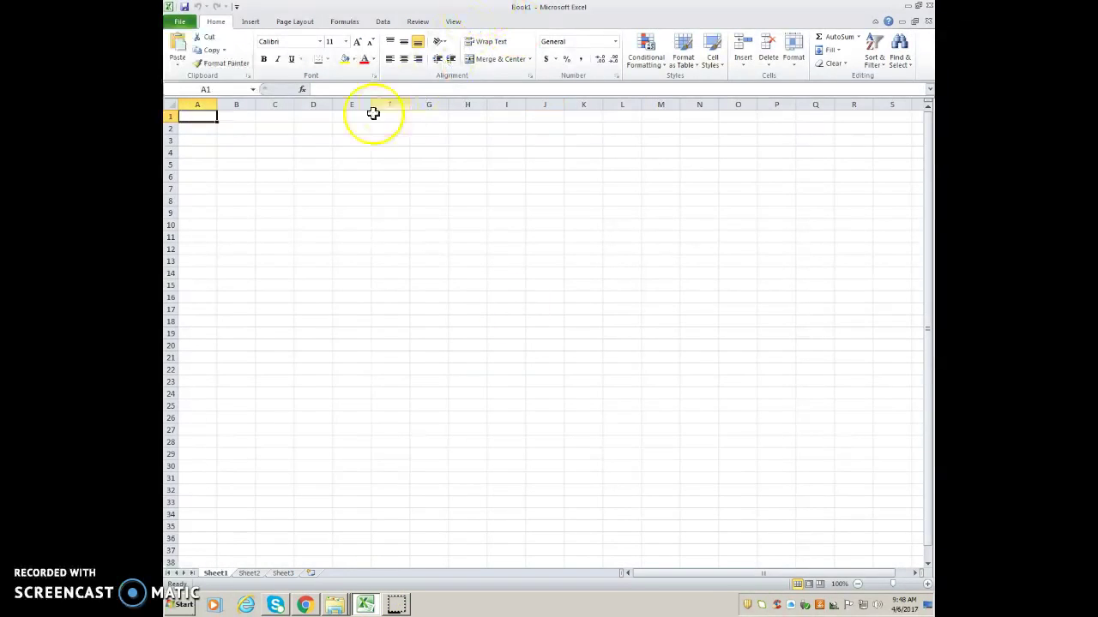
{"action": "left_click", "coordinate": [181, 24]}
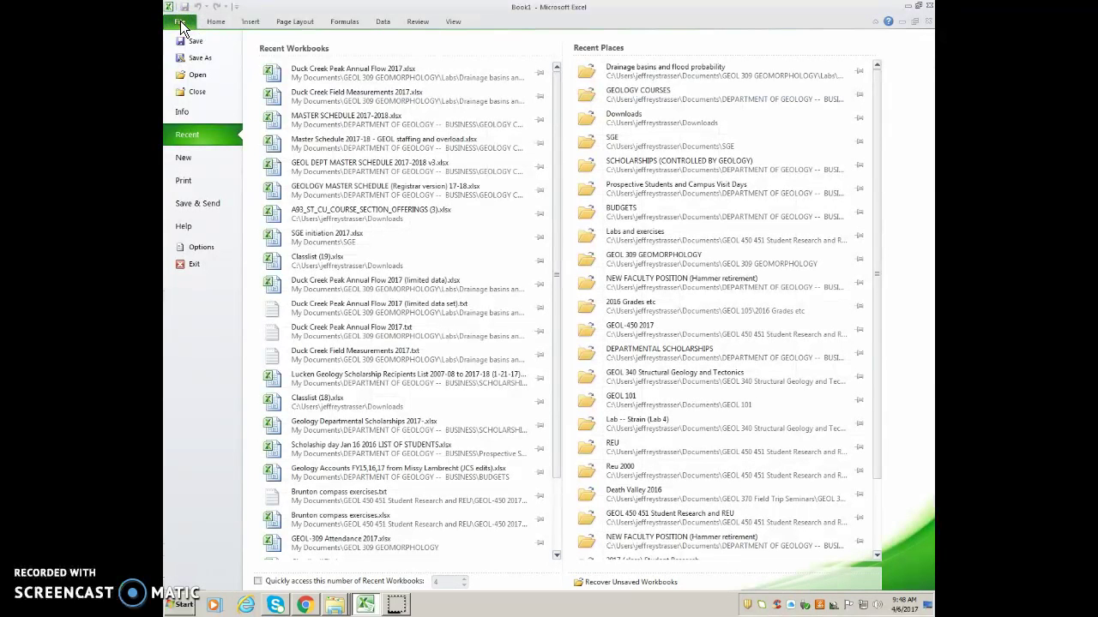
{"action": "left_click", "coordinate": [194, 75]}
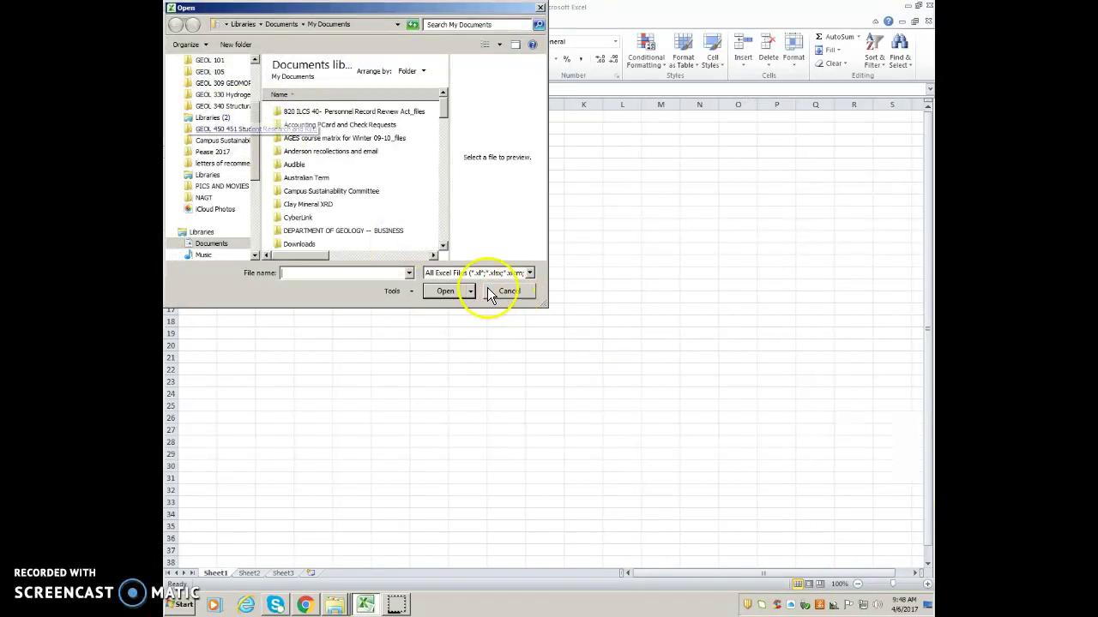
{"action": "left_click", "coordinate": [484, 274]}
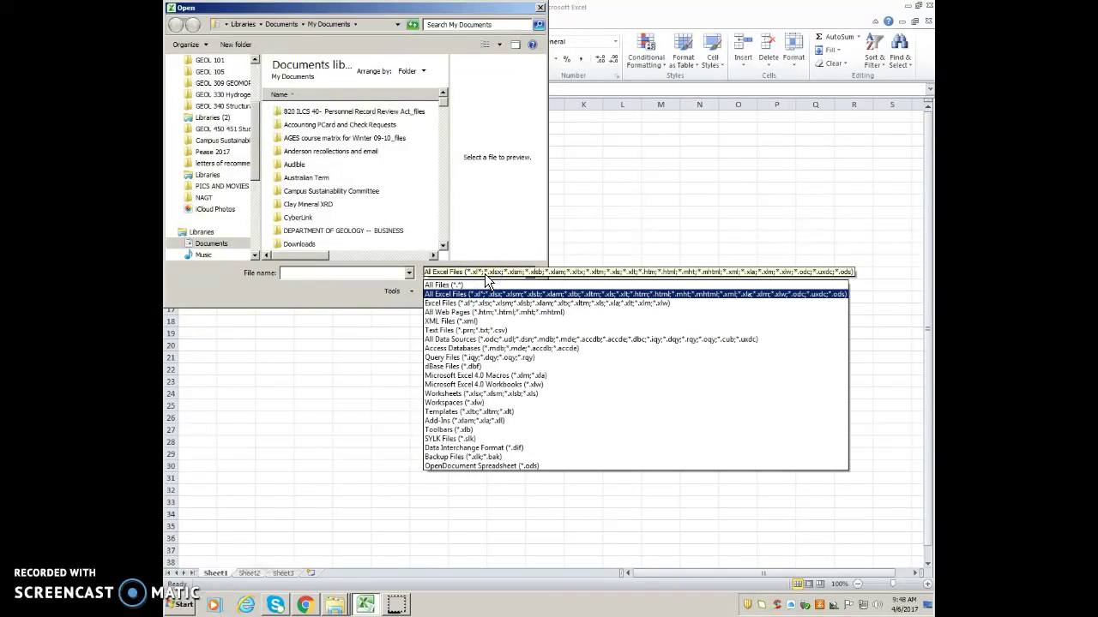
{"action": "left_click", "coordinate": [478, 312]}
{"action": "left_click", "coordinate": [467, 274]}
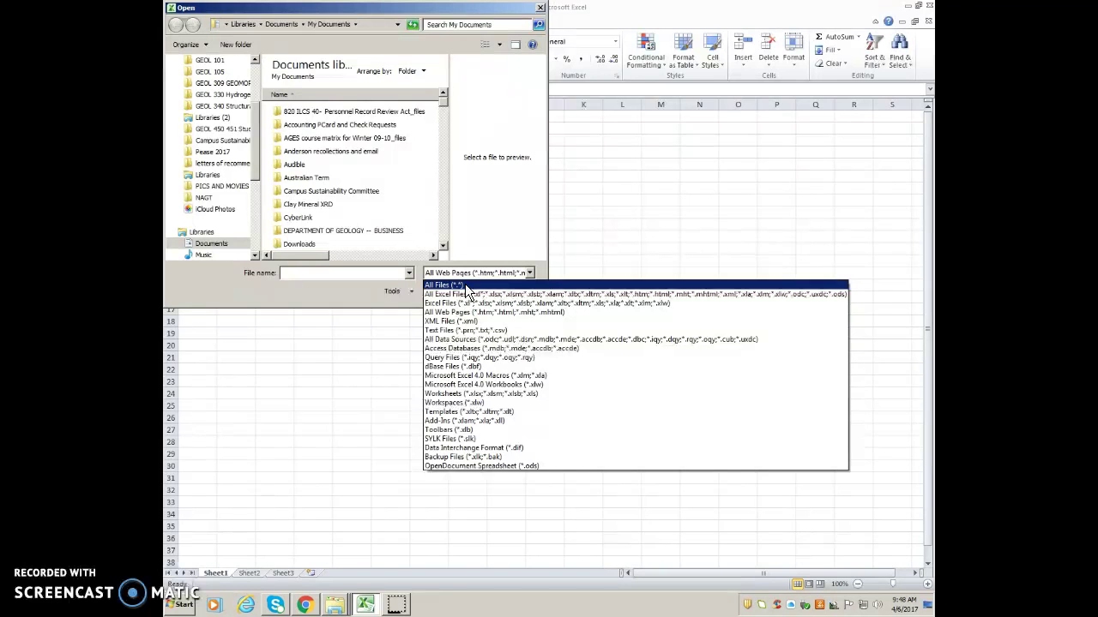
{"action": "left_click", "coordinate": [454, 330]}
{"action": "left_click", "coordinate": [324, 273]}
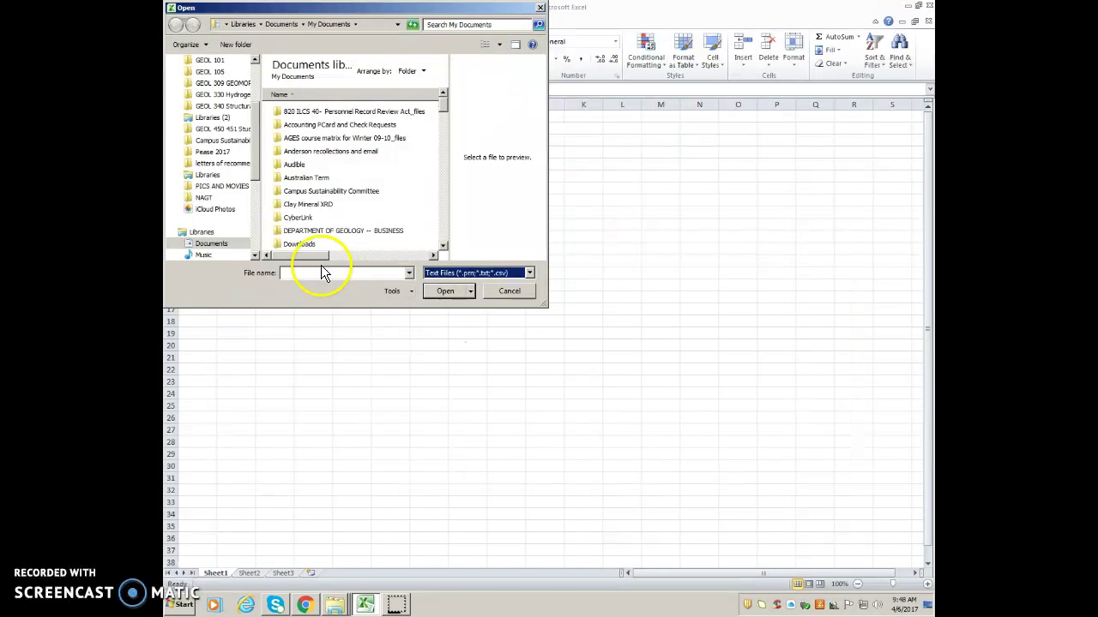
- Open the text document "Wapsi measurements rating curve.txt" from the Desktop
{"action": "left_click_drag", "start_coordinate": [254, 108], "coordinate": [254, 75]}
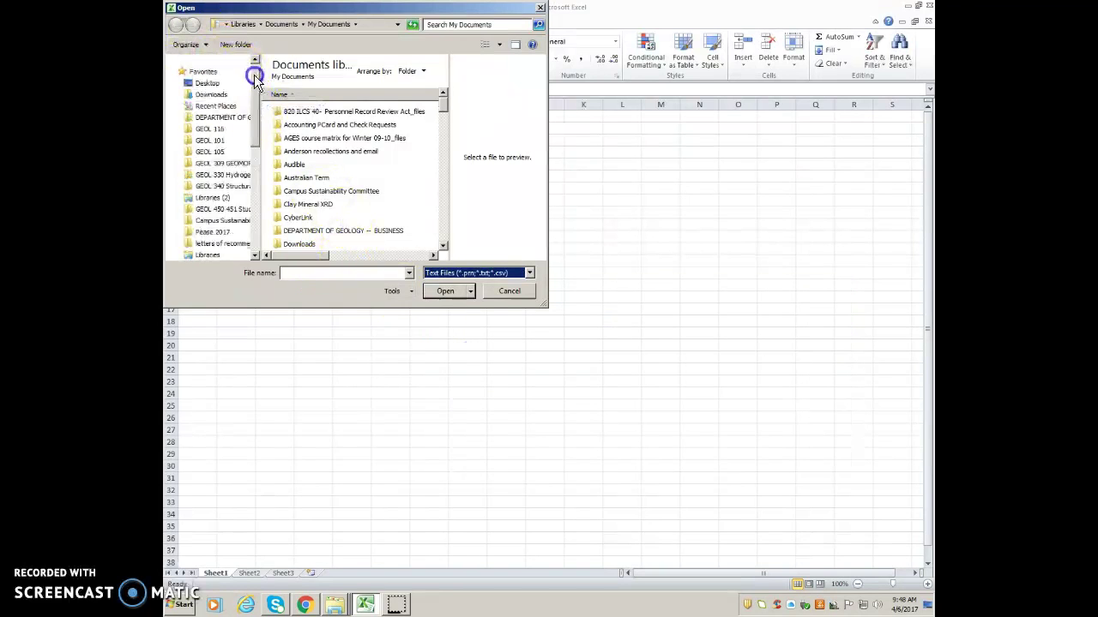
{"action": "left_click", "coordinate": [206, 101]}
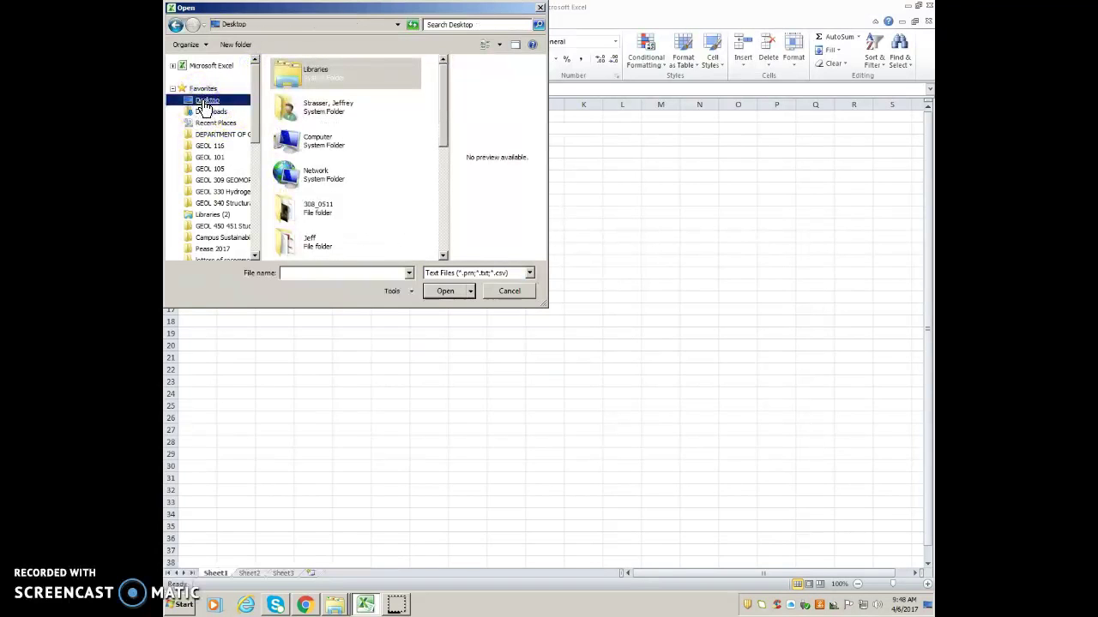
{"action": "left_click_drag", "start_coordinate": [440, 137], "coordinate": [444, 236]}
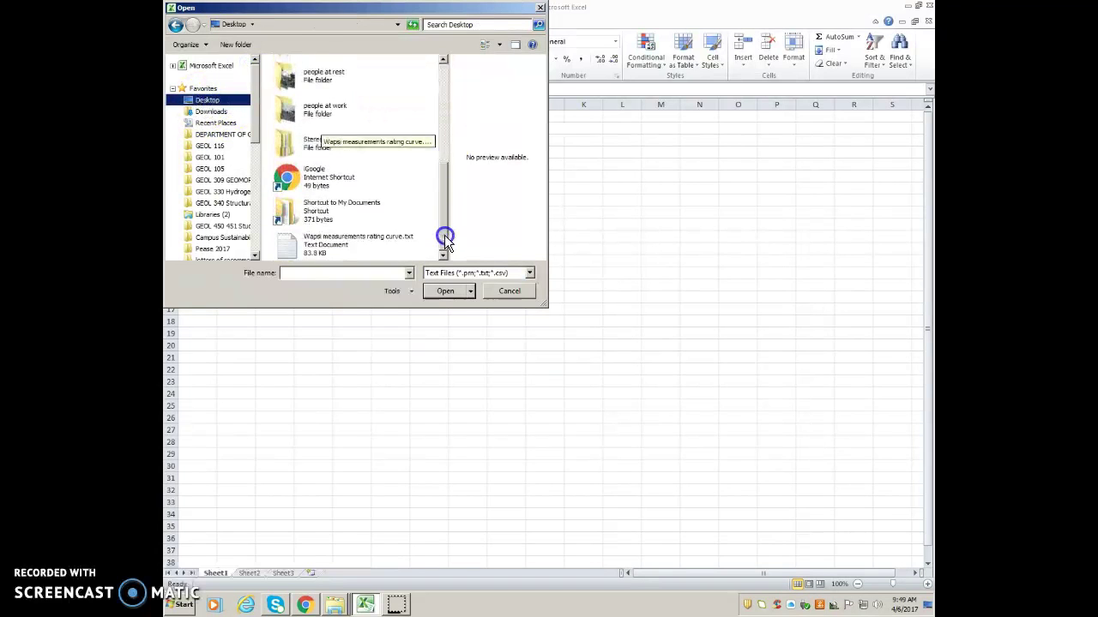
{"action": "left_click", "coordinate": [341, 244]}
{"action": "left_click", "coordinate": [437, 290]}
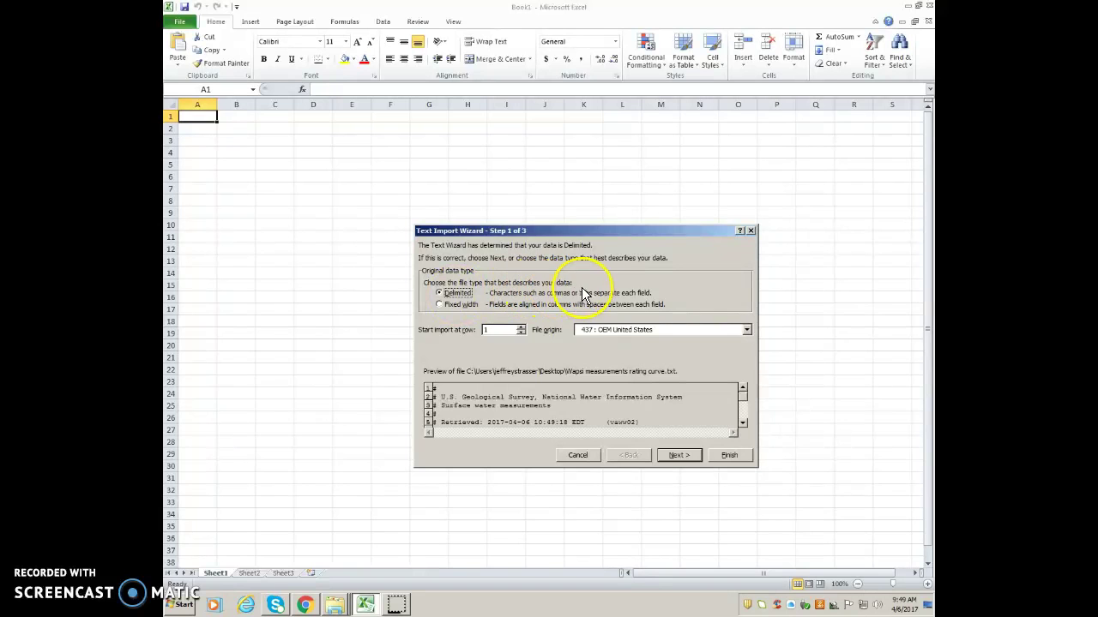
- Import the text as tab-delimited data in General format and widen the measurement date column to fit its dates
{"action": "left_click", "coordinate": [674, 457]}
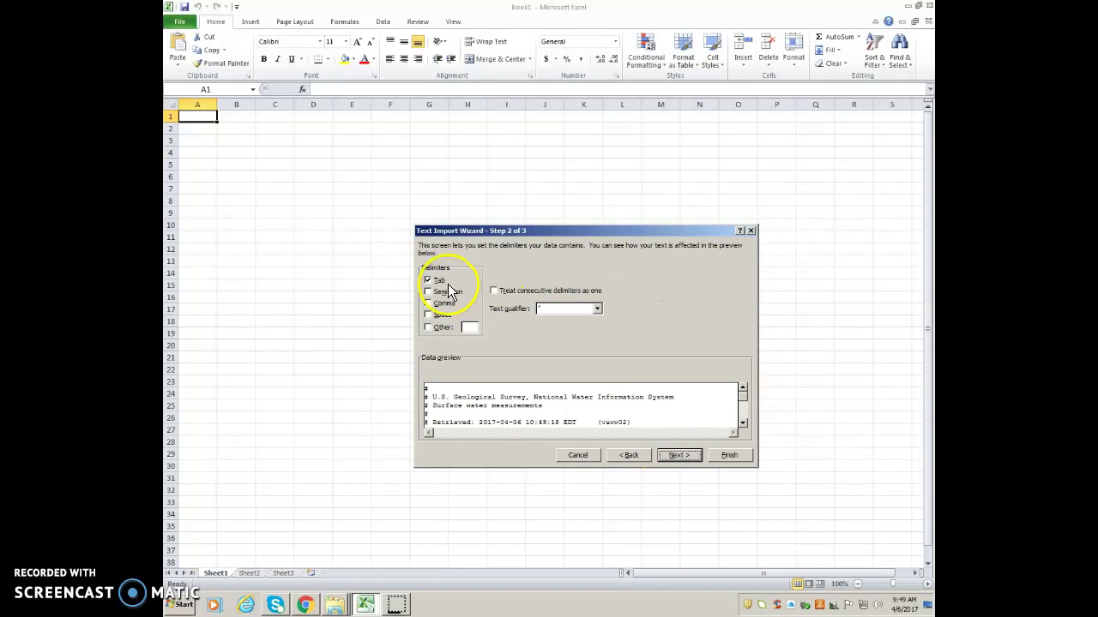
{"action": "left_click", "coordinate": [677, 456]}
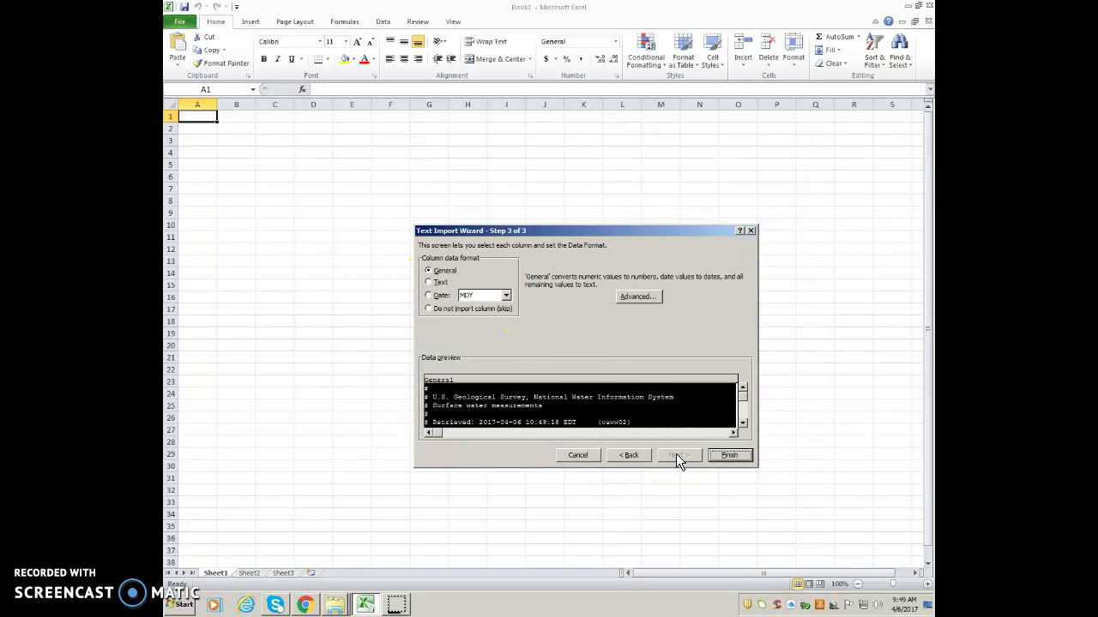
{"action": "left_click", "coordinate": [725, 456]}
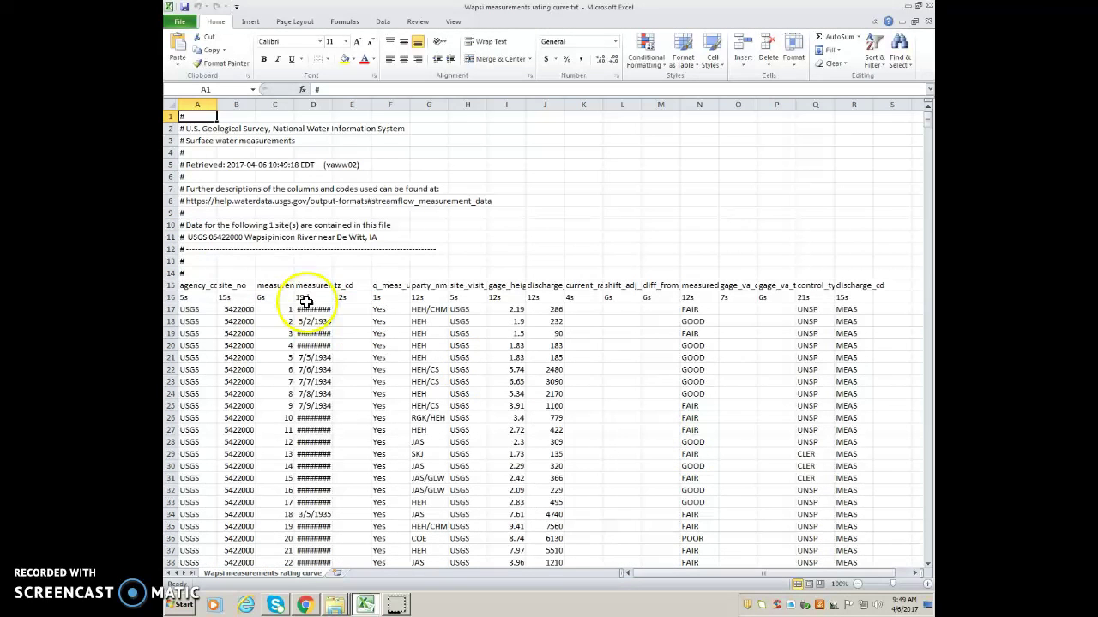
{"action": "left_click_drag", "start_coordinate": [333, 102], "coordinate": [350, 102]}
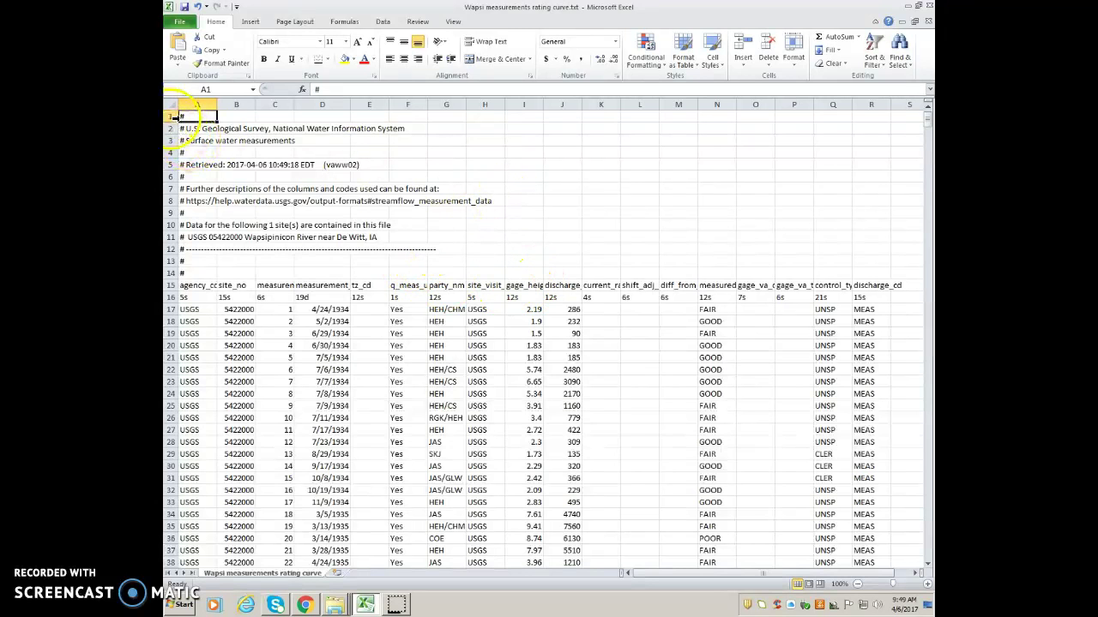
- Save the imported data to the Desktop as the Excel Workbook "Wapsi measurements rating curve.xlsx"
{"action": "left_click", "coordinate": [178, 23]}
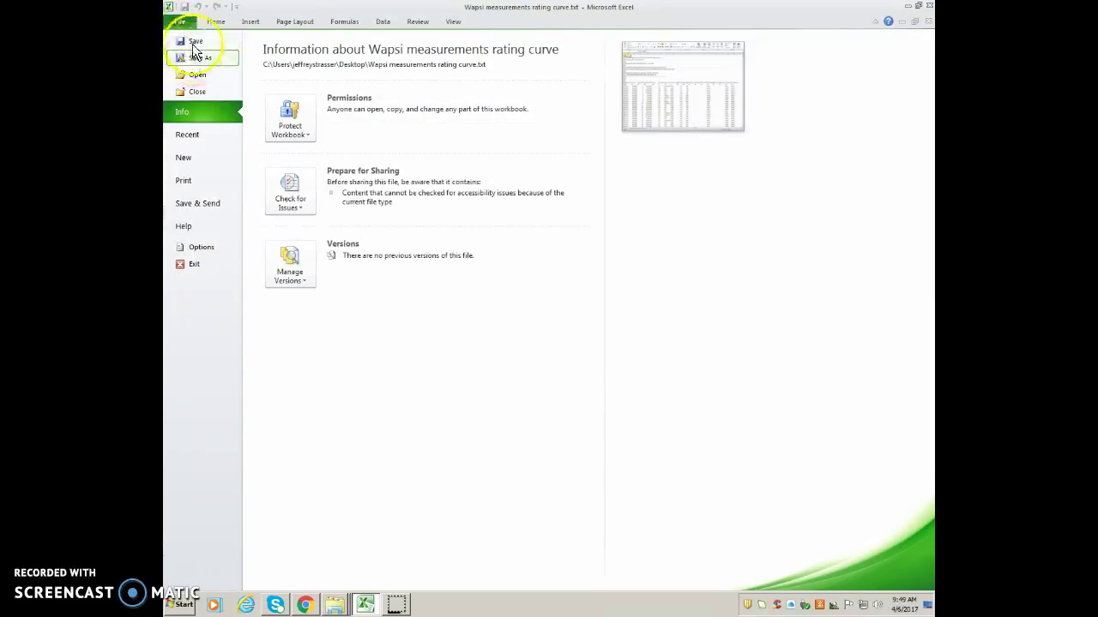
{"action": "left_click", "coordinate": [194, 43]}
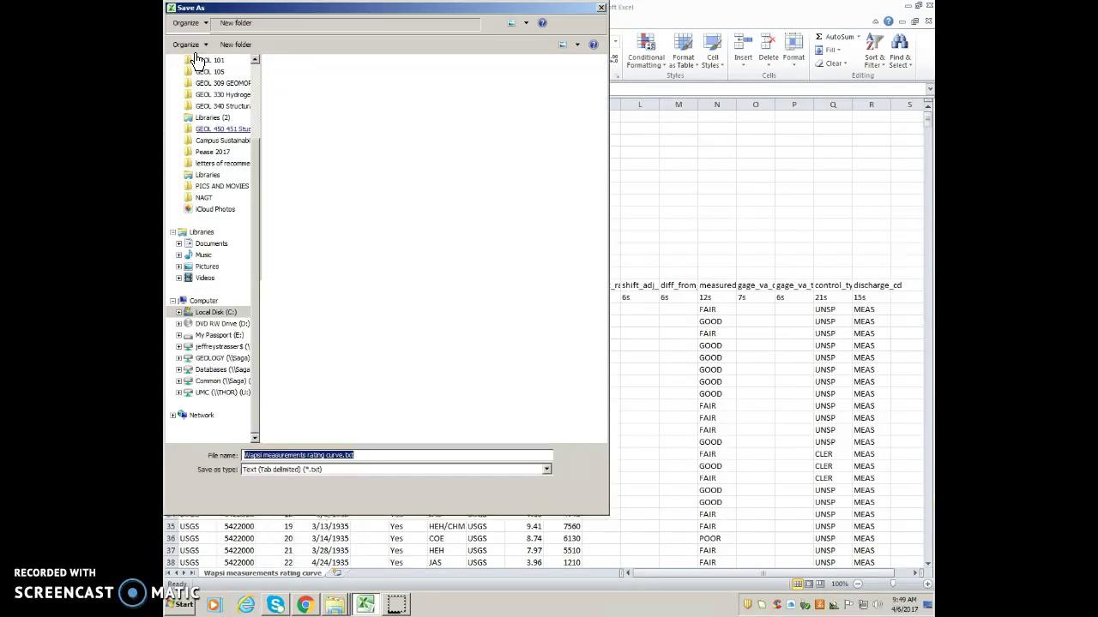
{"action": "left_click", "coordinate": [318, 470]}
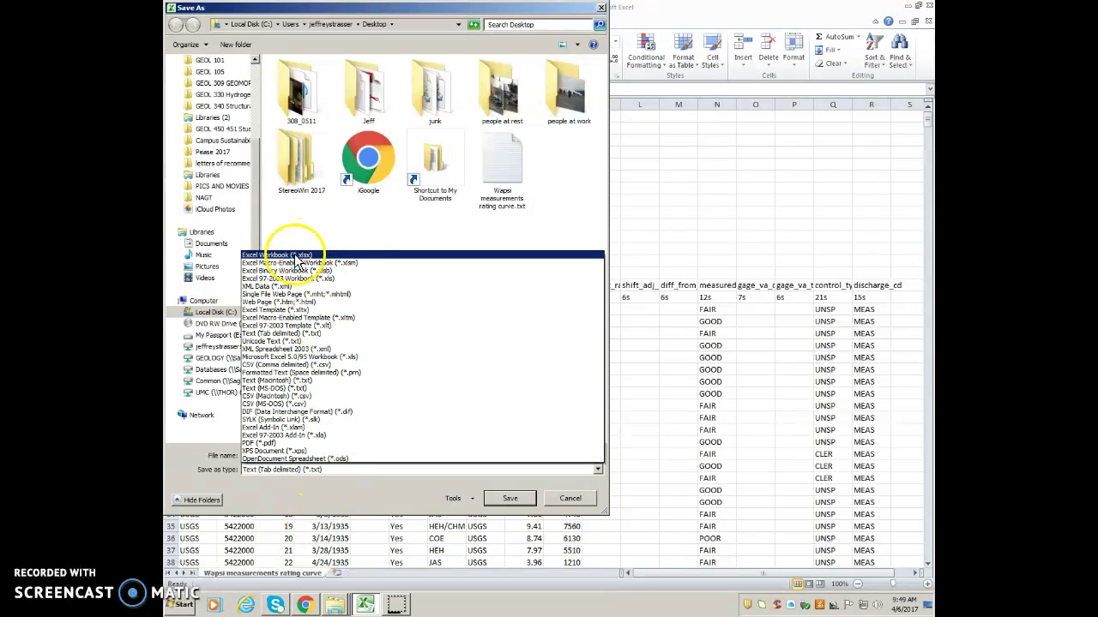
{"action": "left_click", "coordinate": [301, 256]}
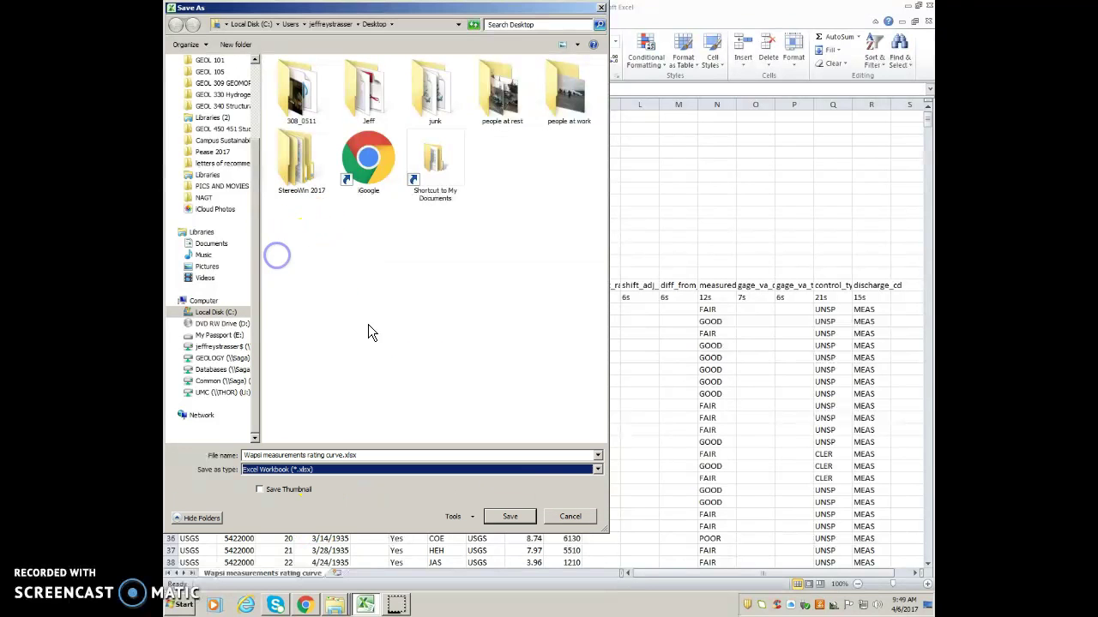
{"action": "left_click", "coordinate": [509, 517]}
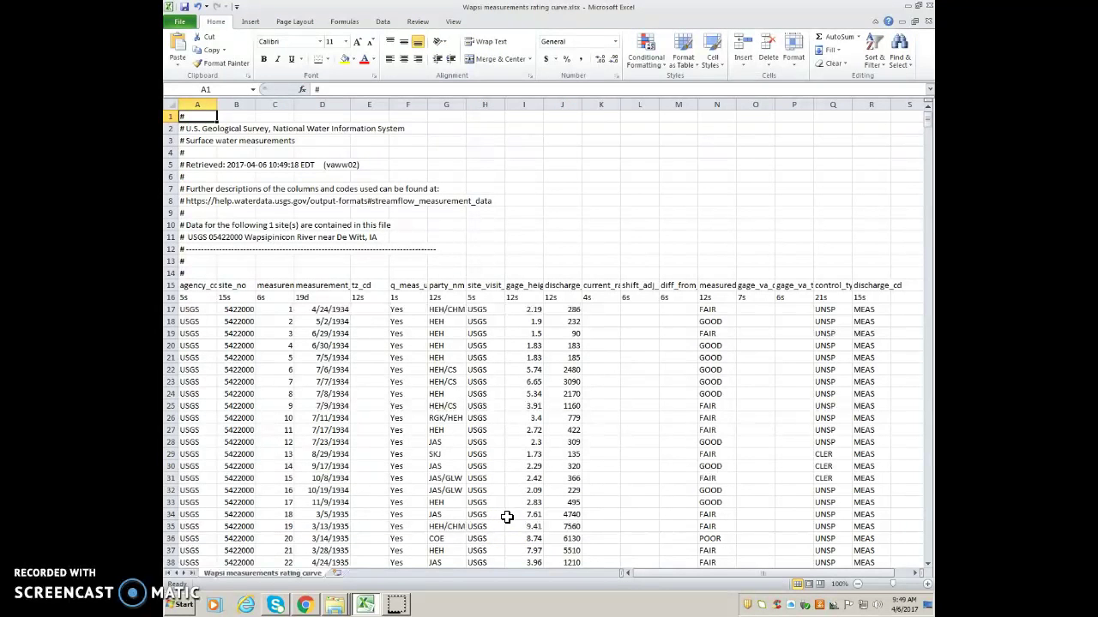
- Delete the USGS description rows 1 to 14 above the column headers
{"action": "left_click", "coordinate": [172, 116]}
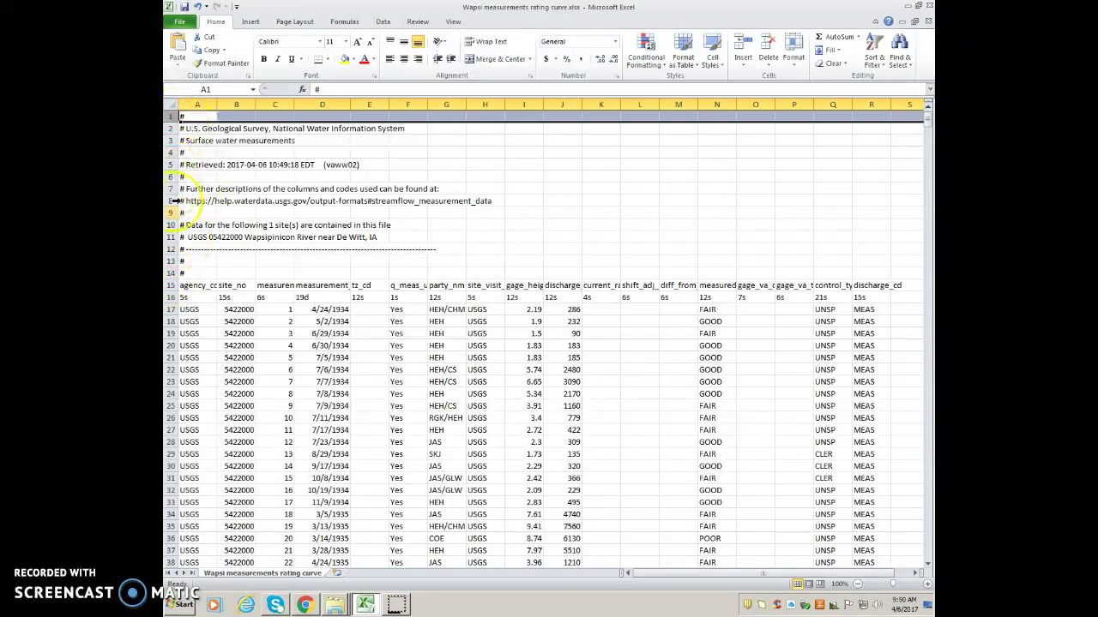
{"action": "left_click", "coordinate": [174, 273], "text": "shift"}
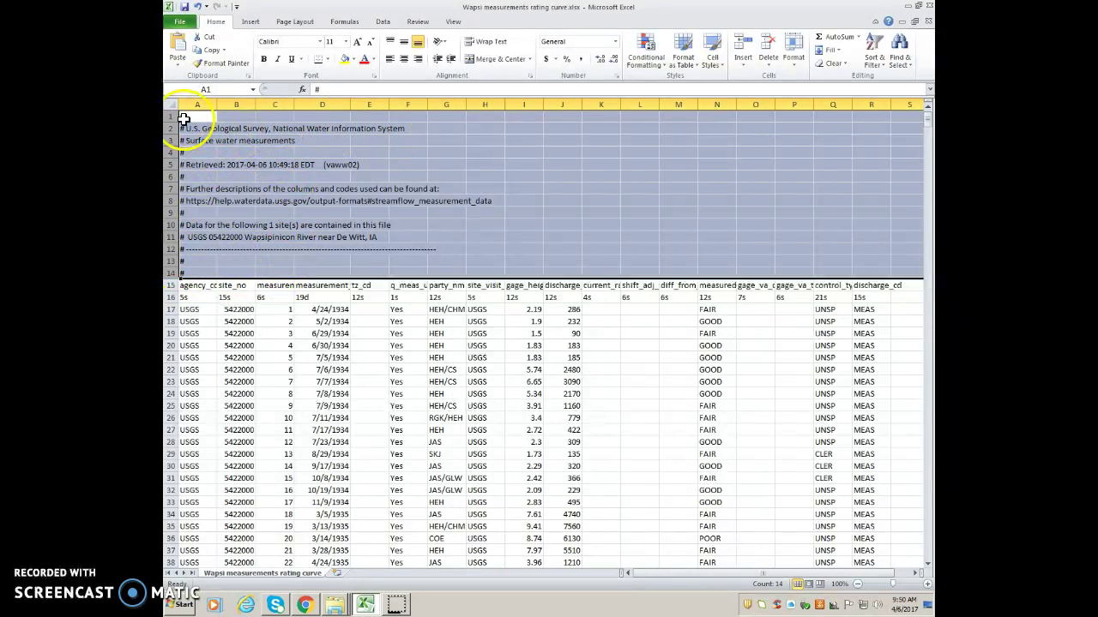
{"action": "right_click", "coordinate": [304, 152]}
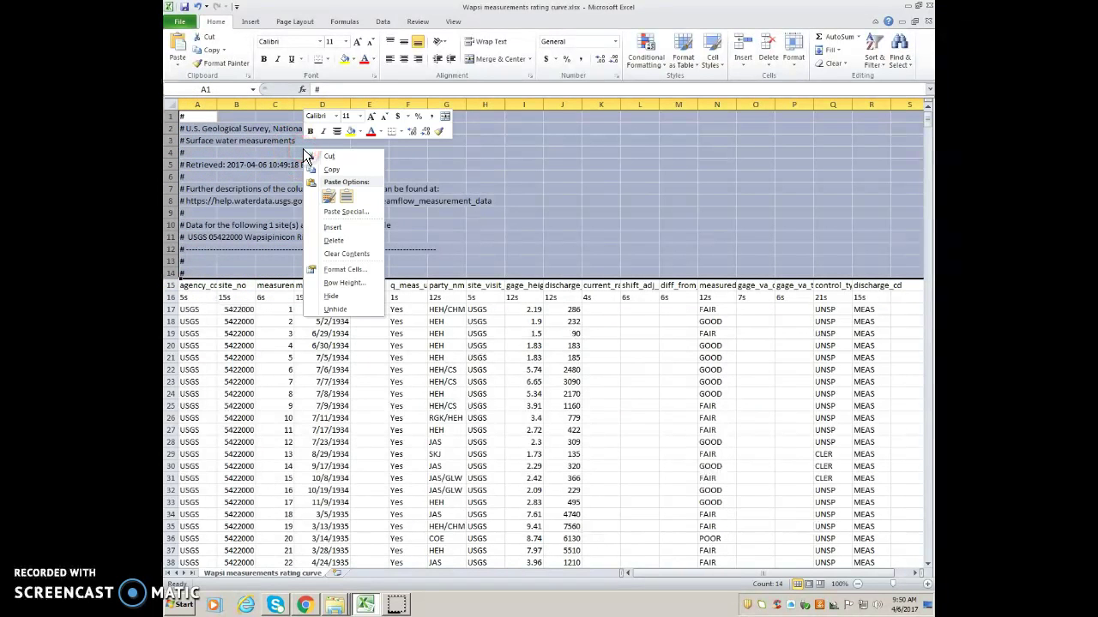
{"action": "left_click", "coordinate": [333, 240]}
{"action": "left_click", "coordinate": [307, 164]}
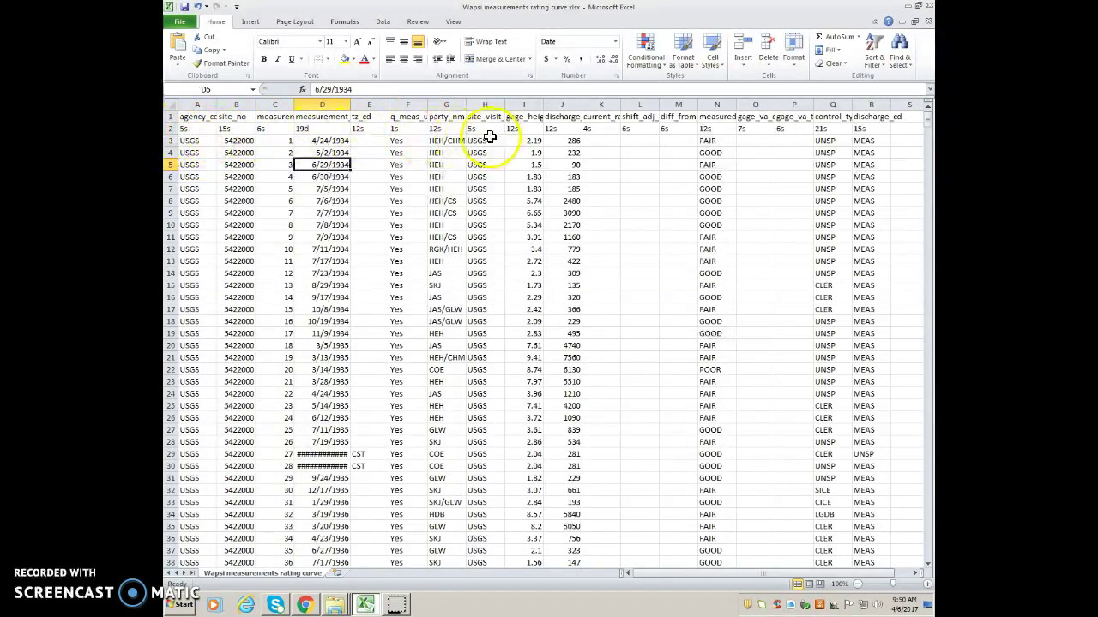
- Delete row 2 with the field-width codes directly below the column headers
{"action": "left_click", "coordinate": [171, 128]}
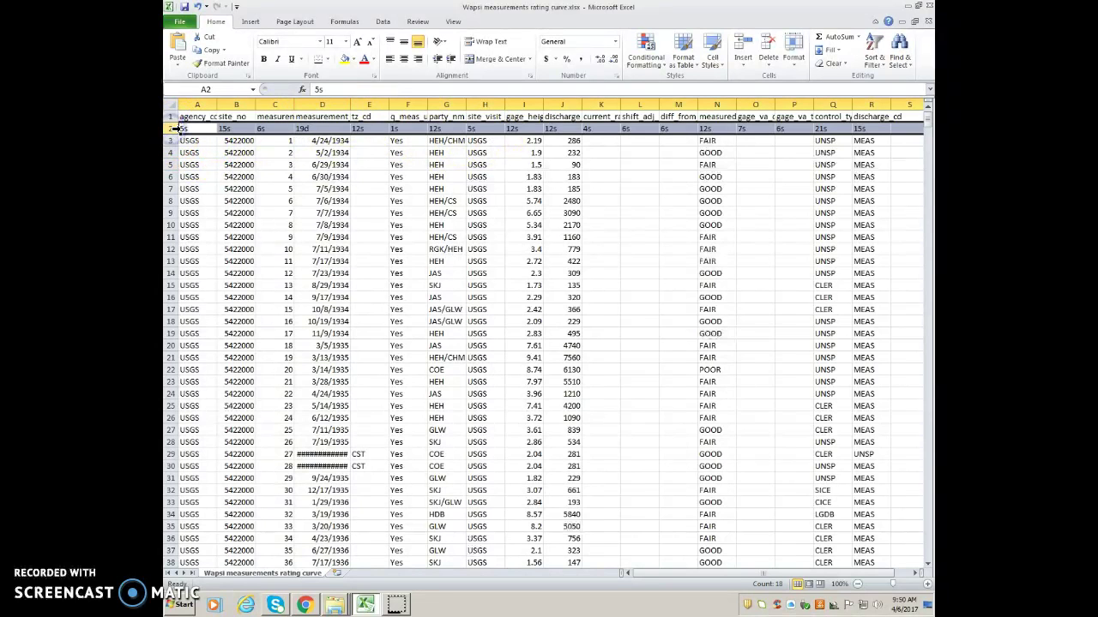
{"action": "right_click", "coordinate": [172, 129]}
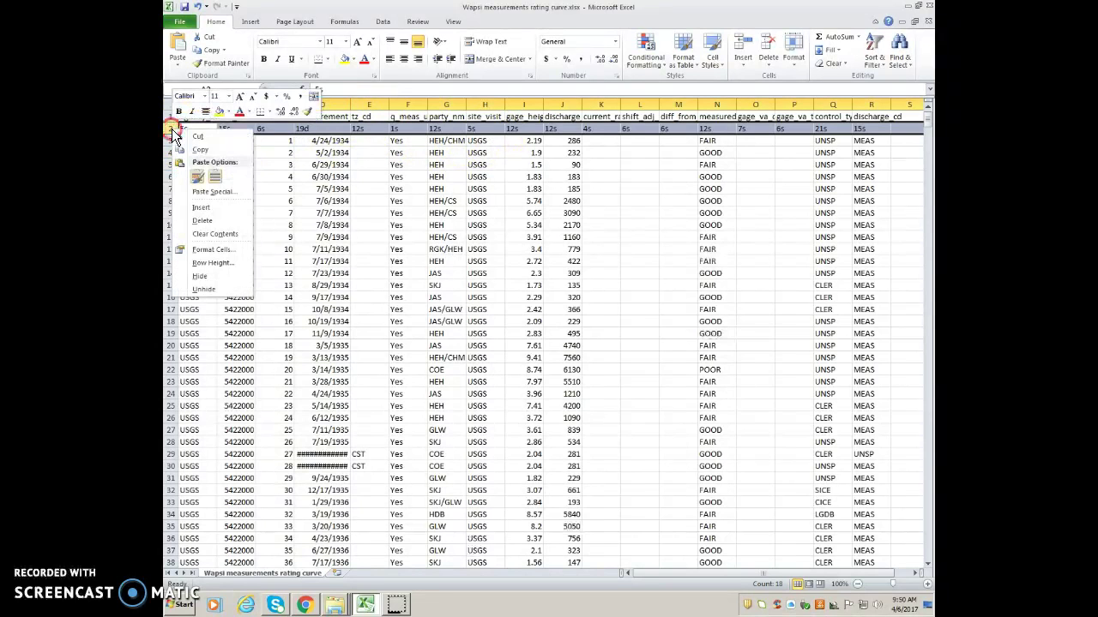
{"action": "left_click", "coordinate": [204, 219]}
{"action": "left_click", "coordinate": [397, 177]}
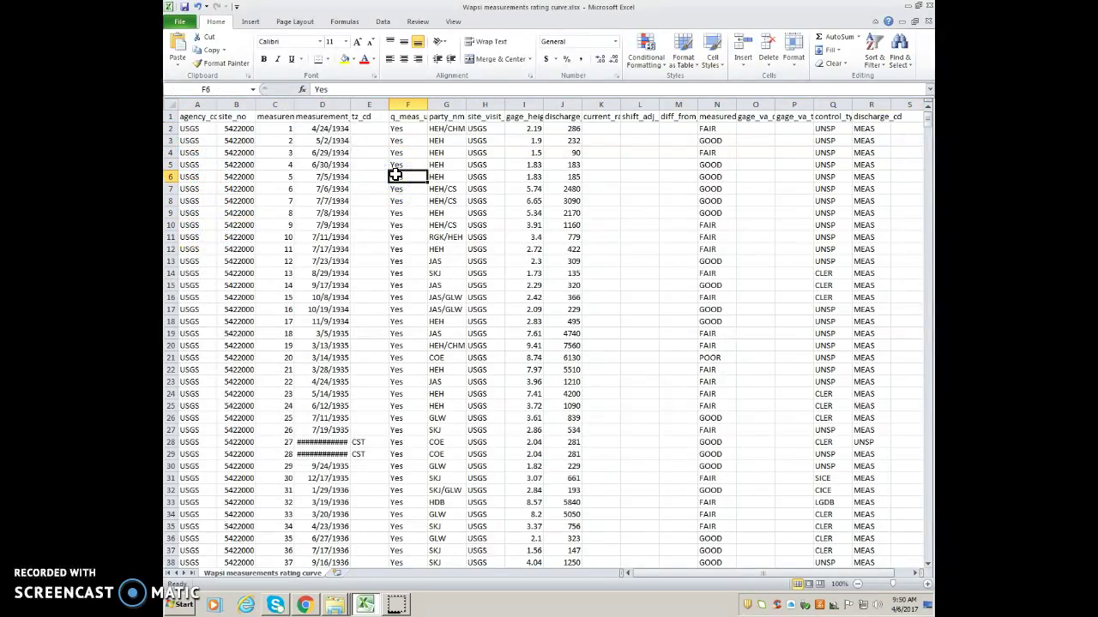
- Rename the gage height header in I1 as "Stage (ft)" and the discharge header in J1 as "Q (cfs)"
{"action": "left_click", "coordinate": [521, 117]}
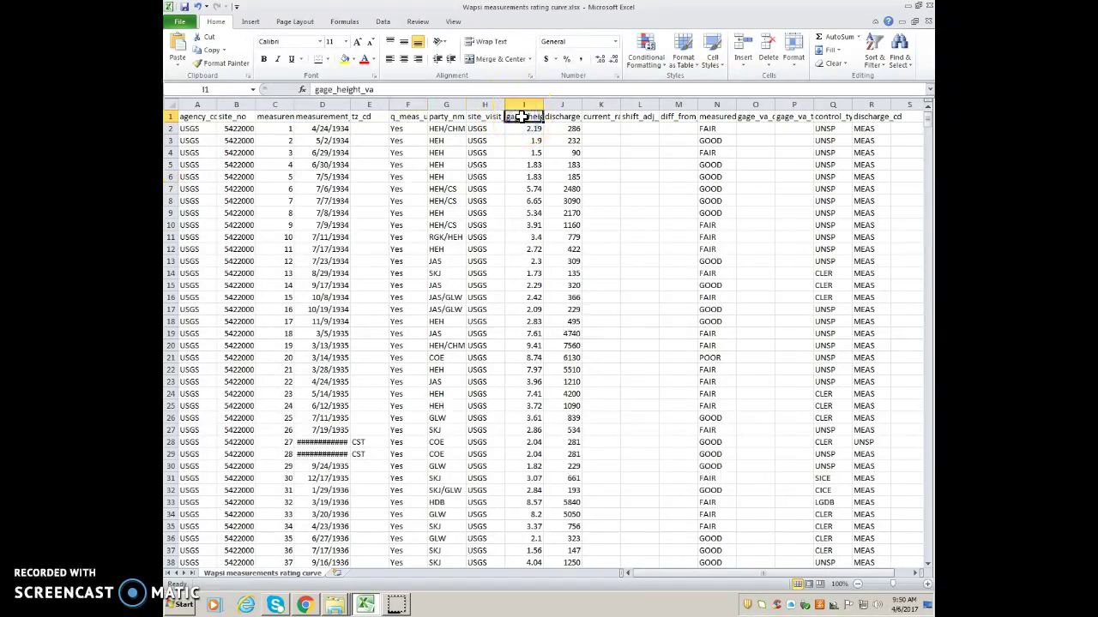
{"action": "type", "text": "S"}
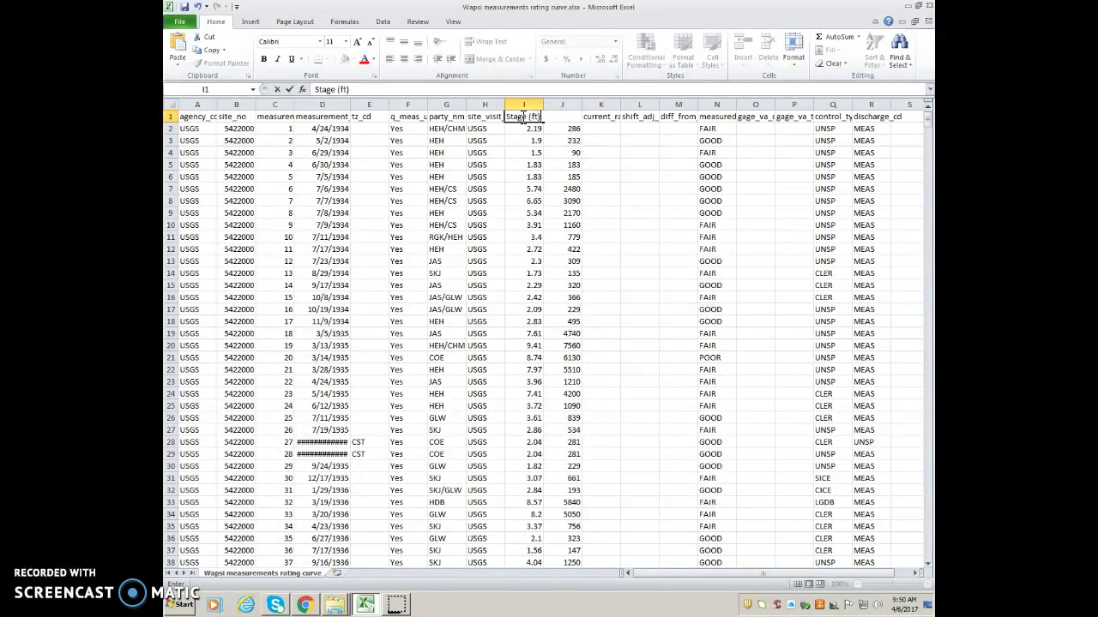
{"action": "type", "text": "tage (ft)"}
{"action": "key", "text": "Tab"}
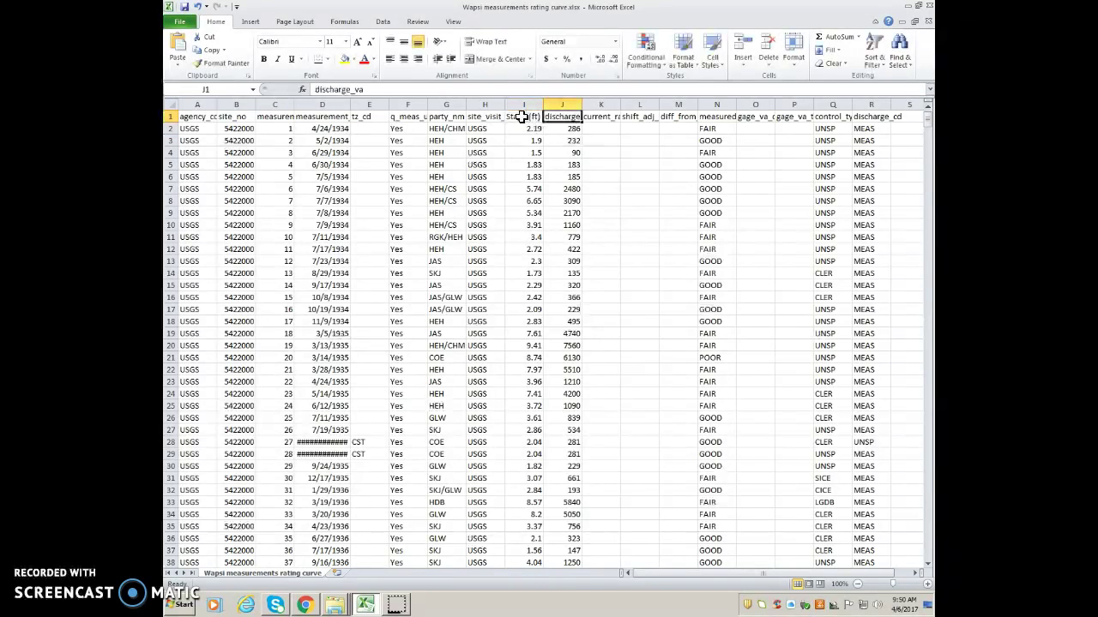
{"action": "type", "text": "Q (cfs"}
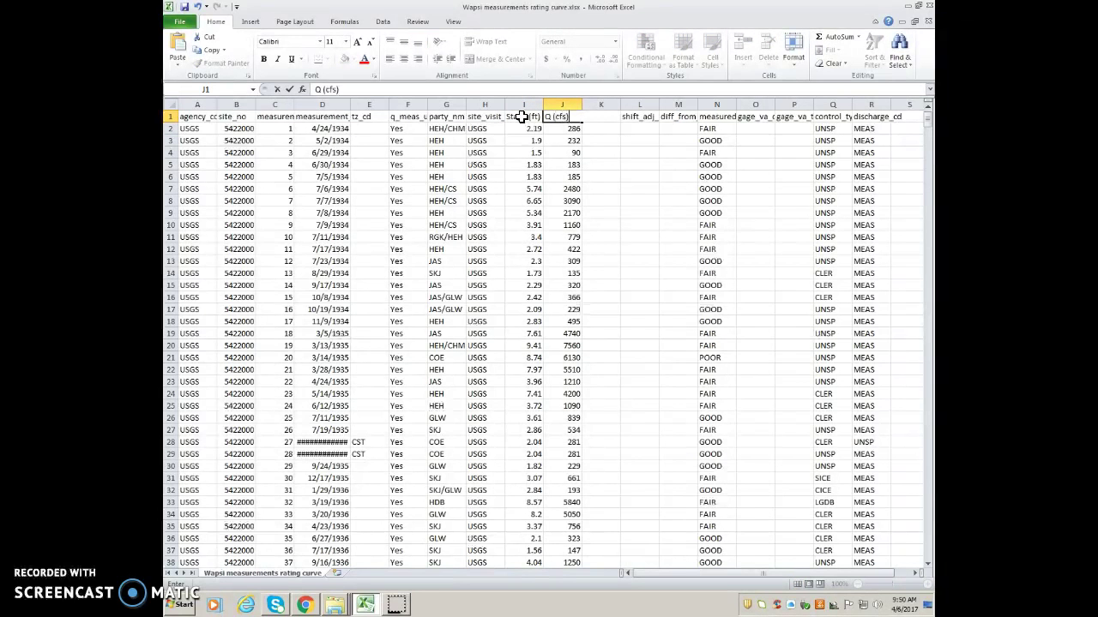
{"action": "key", "text": "Return"}
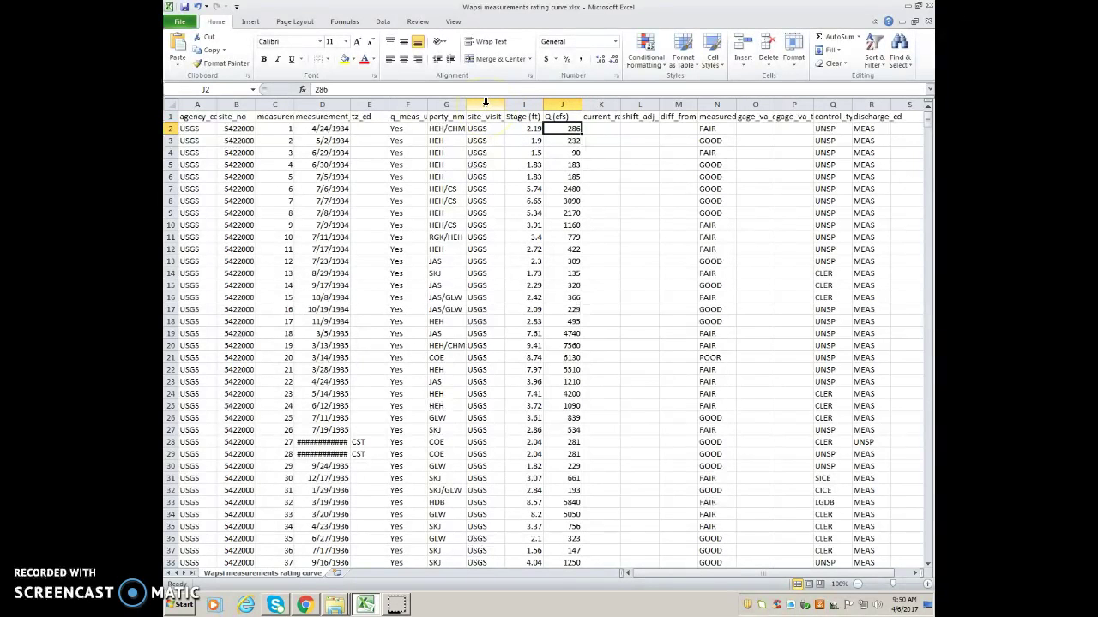
- Delete columns E to H, from tz_cd to site_visit_coll_agency_cd, between the measurement date and stage
{"action": "left_click_drag", "start_coordinate": [485, 104], "coordinate": [371, 104]}
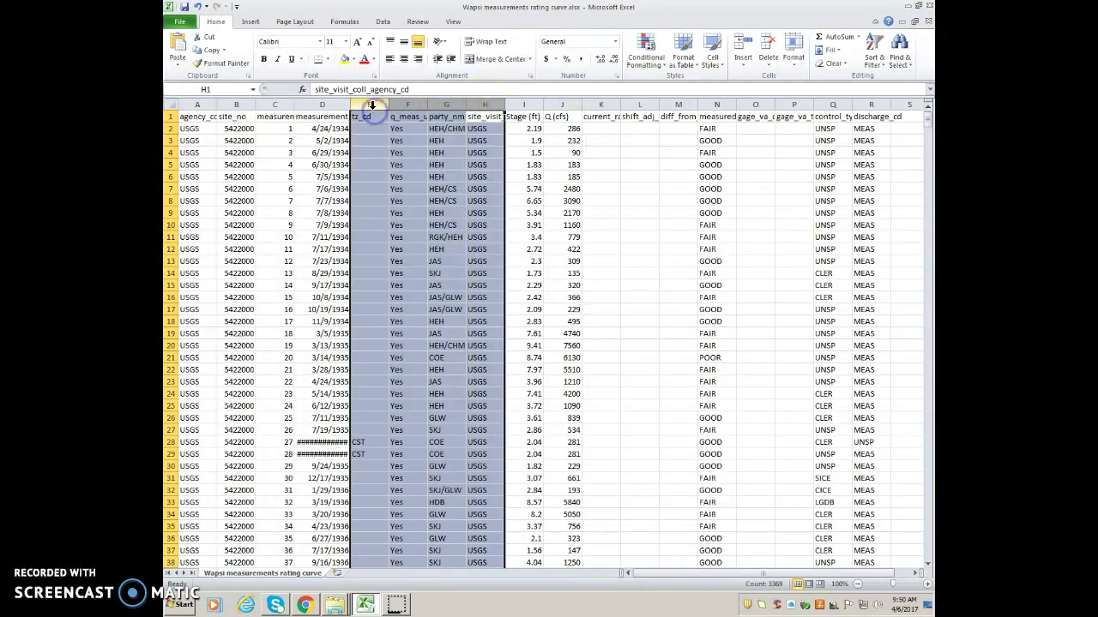
{"action": "right_click", "coordinate": [439, 106]}
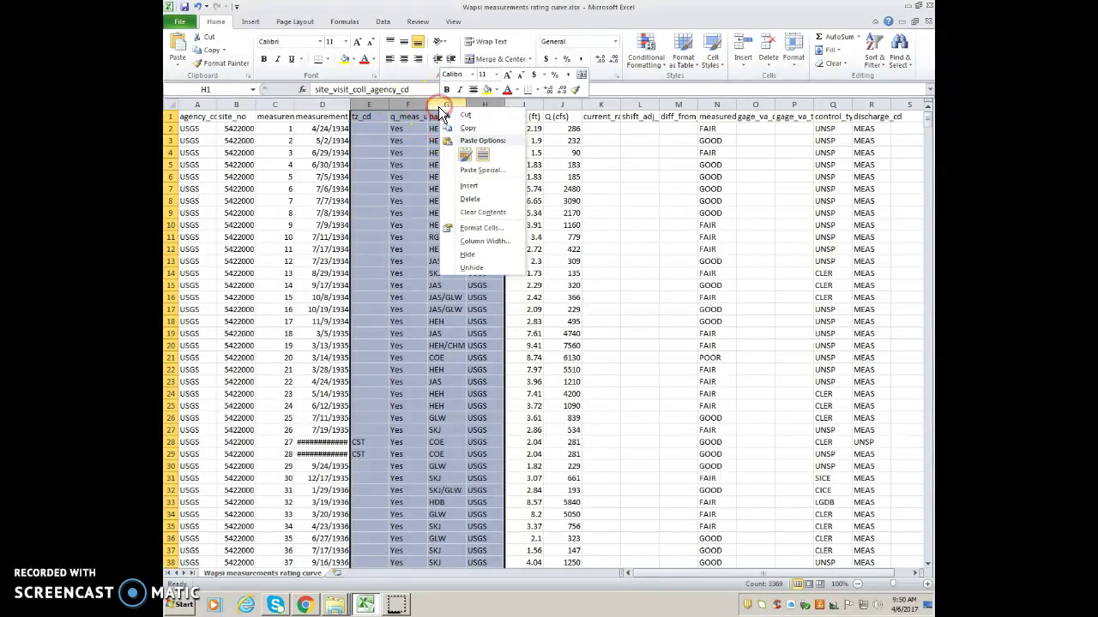
{"action": "left_click", "coordinate": [469, 198]}
- Delete columns G to P, starting with current_rating_nu, to clear everything after the discharge column
{"action": "left_click", "coordinate": [452, 104]}
{"action": "left_click_drag", "start_coordinate": [452, 104], "coordinate": [789, 103]}
{"action": "right_click", "coordinate": [759, 107]}
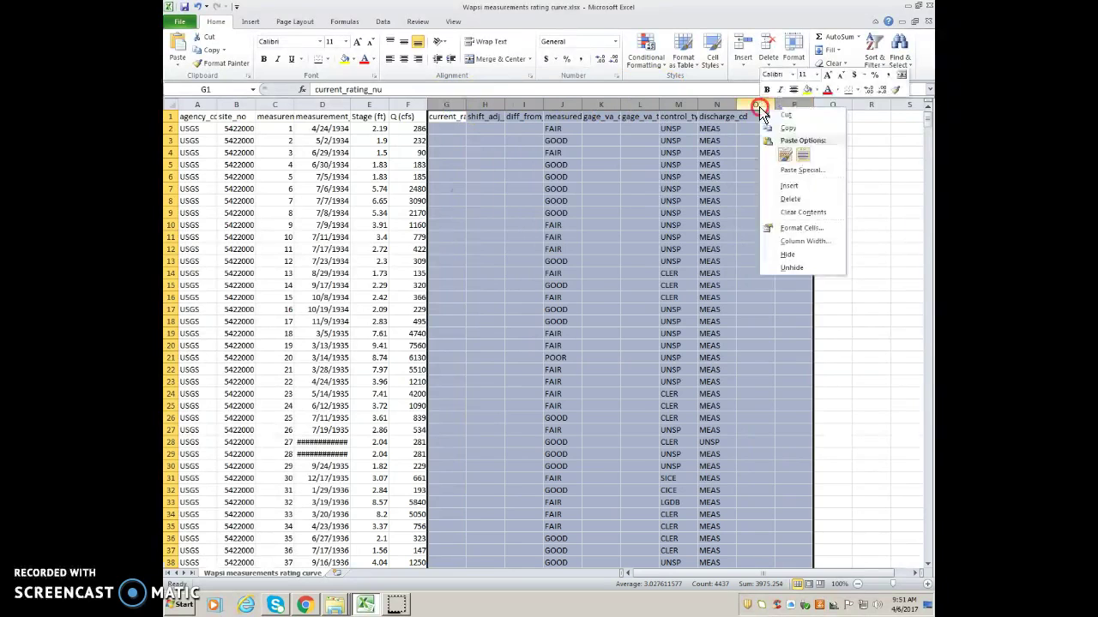
{"action": "left_click", "coordinate": [798, 199]}
{"action": "left_click", "coordinate": [585, 164]}
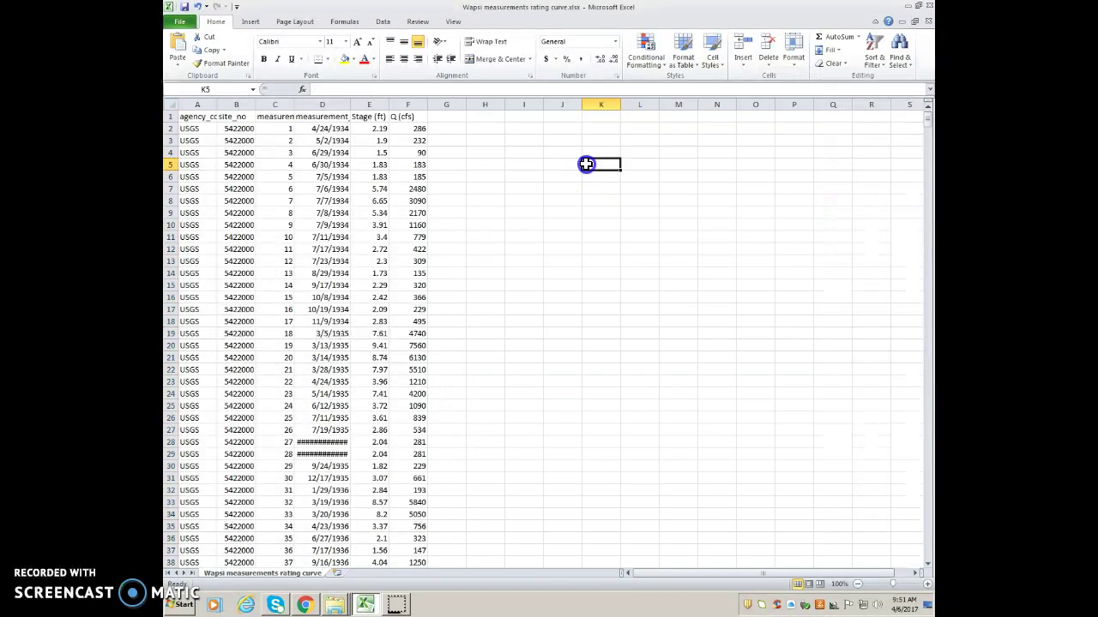
- Shade the Stage (ft) and Q (cfs) columns, E and F, with a custom light yellow fill
{"action": "left_click_drag", "start_coordinate": [370, 101], "coordinate": [405, 101]}
{"action": "left_click", "coordinate": [355, 60]}
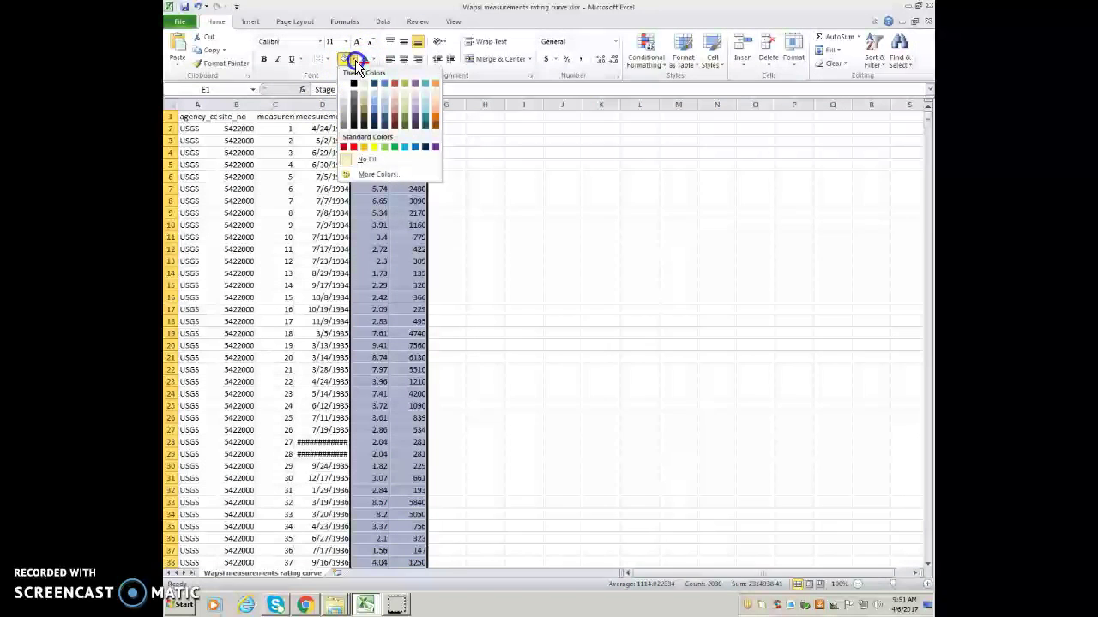
{"action": "left_click", "coordinate": [383, 173]}
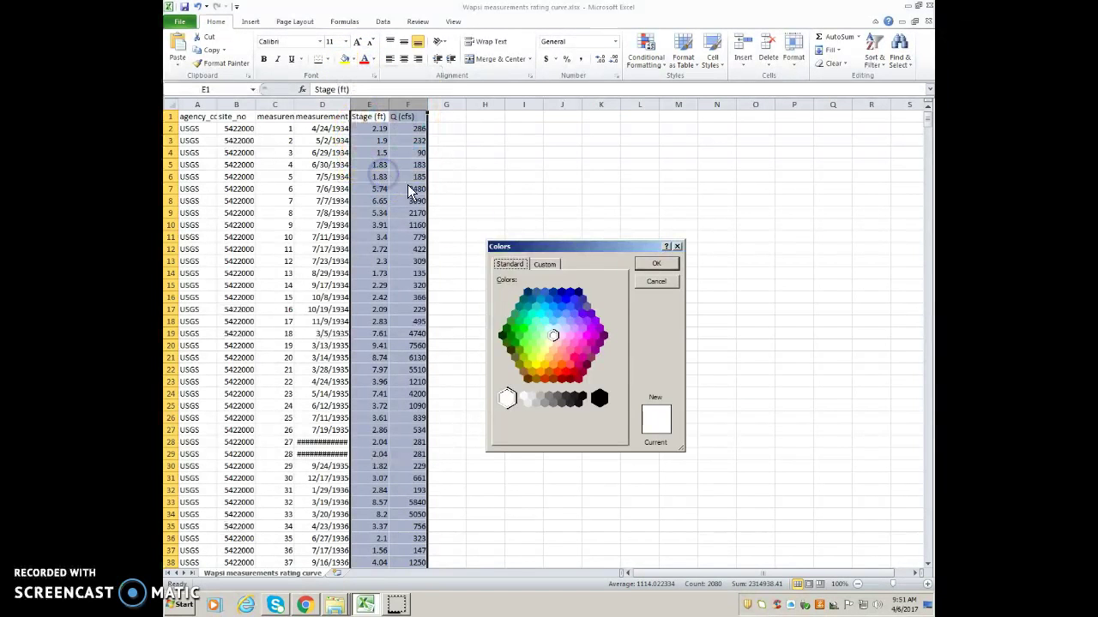
{"action": "left_click", "coordinate": [548, 341]}
{"action": "left_click", "coordinate": [656, 263]}
{"action": "left_click", "coordinate": [630, 225]}
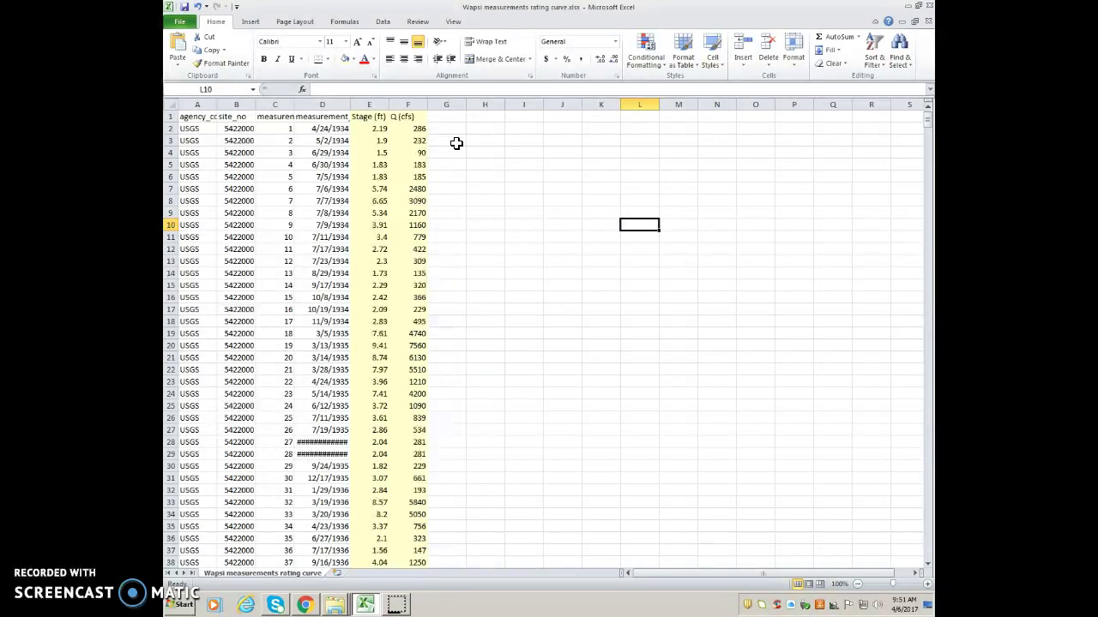
- Move the Stage (ft) column from E to G so that it directly follows the Q (cfs) column
{"action": "left_click", "coordinate": [367, 103]}
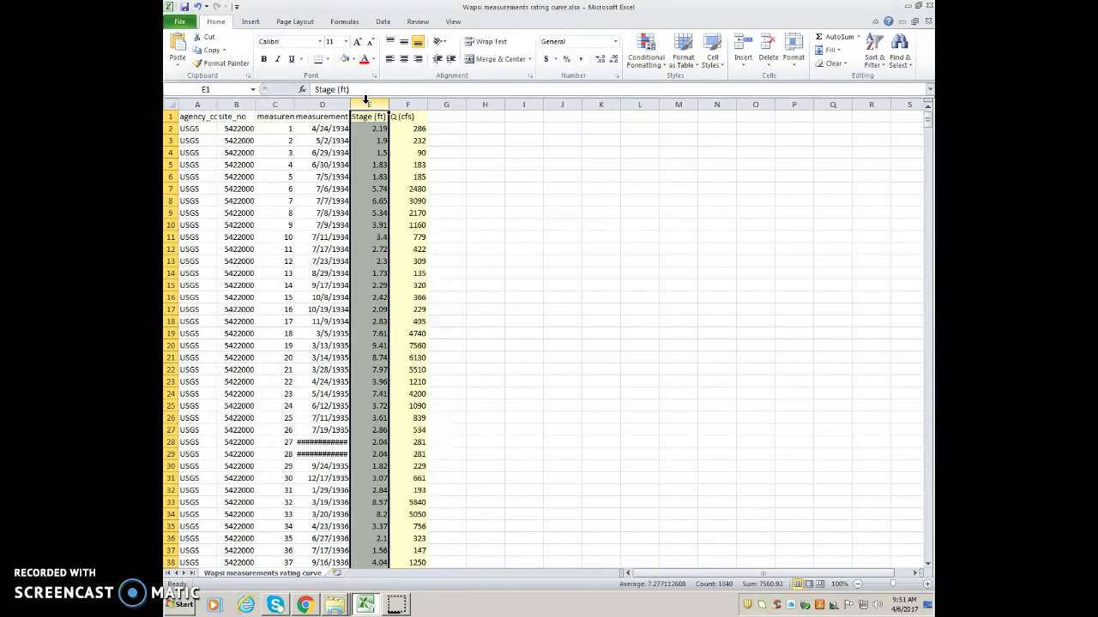
{"action": "key", "text": "ctrl+c"}
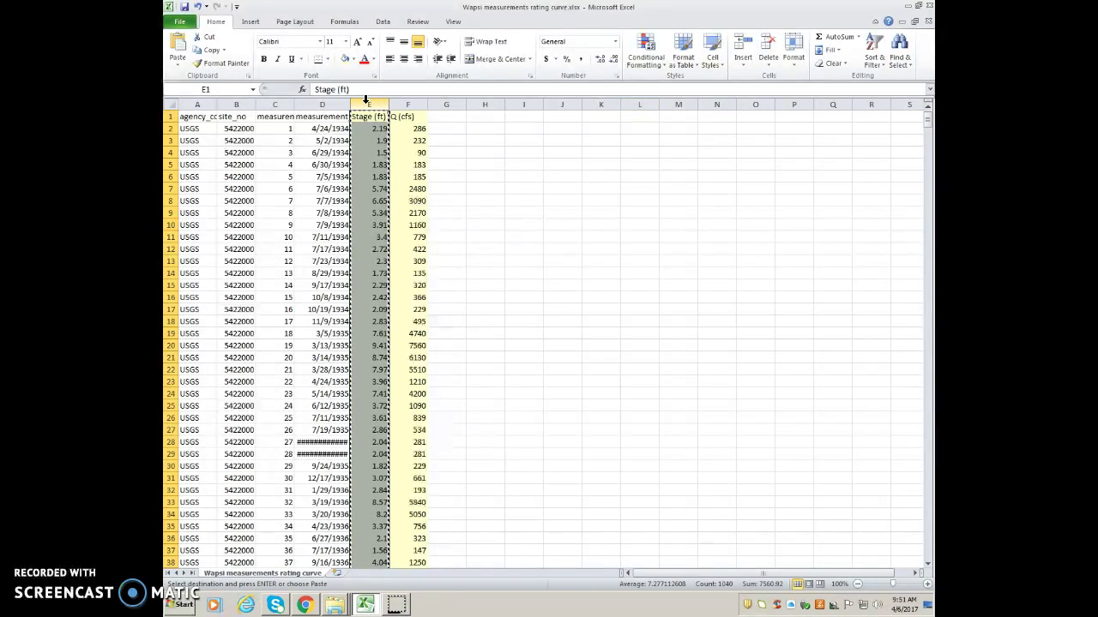
{"action": "left_click", "coordinate": [445, 103]}
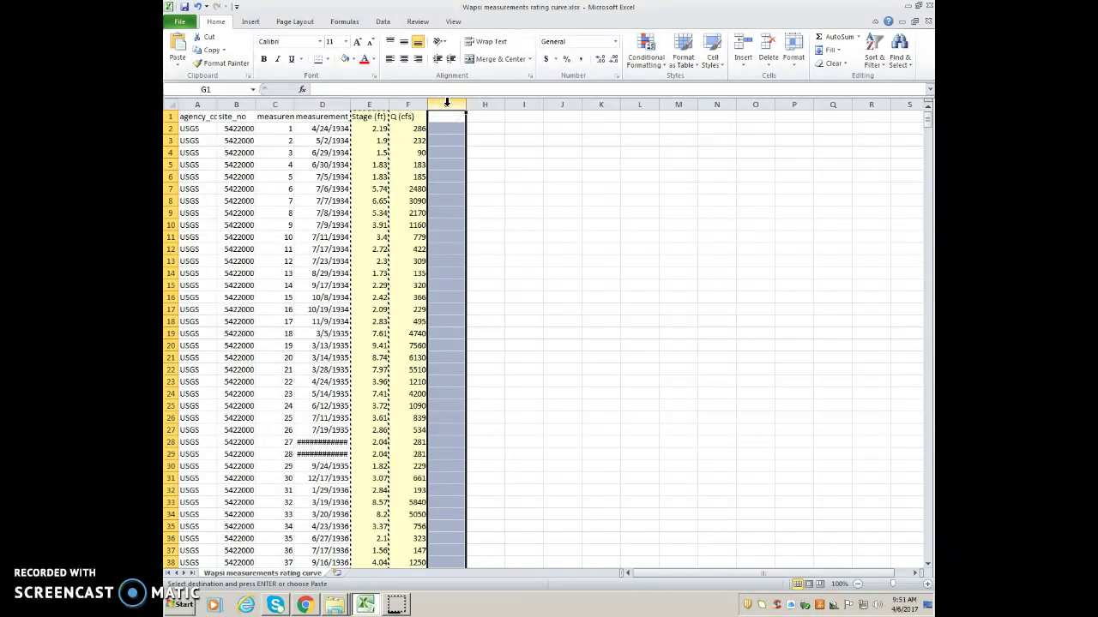
{"action": "key", "text": "ctrl+v"}
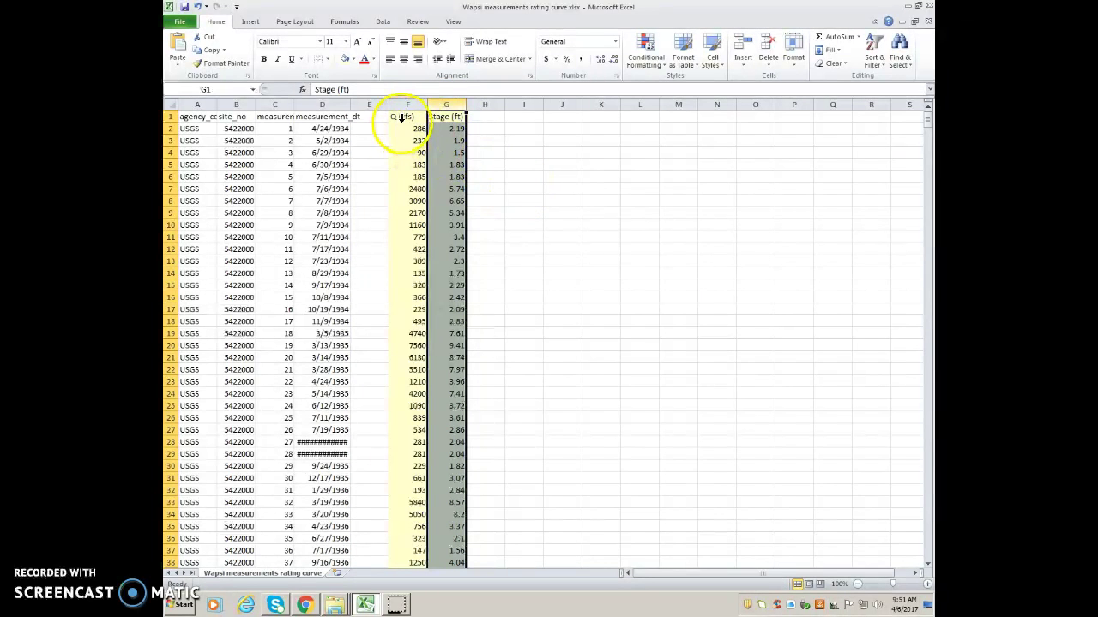
{"action": "left_click", "coordinate": [403, 127]}
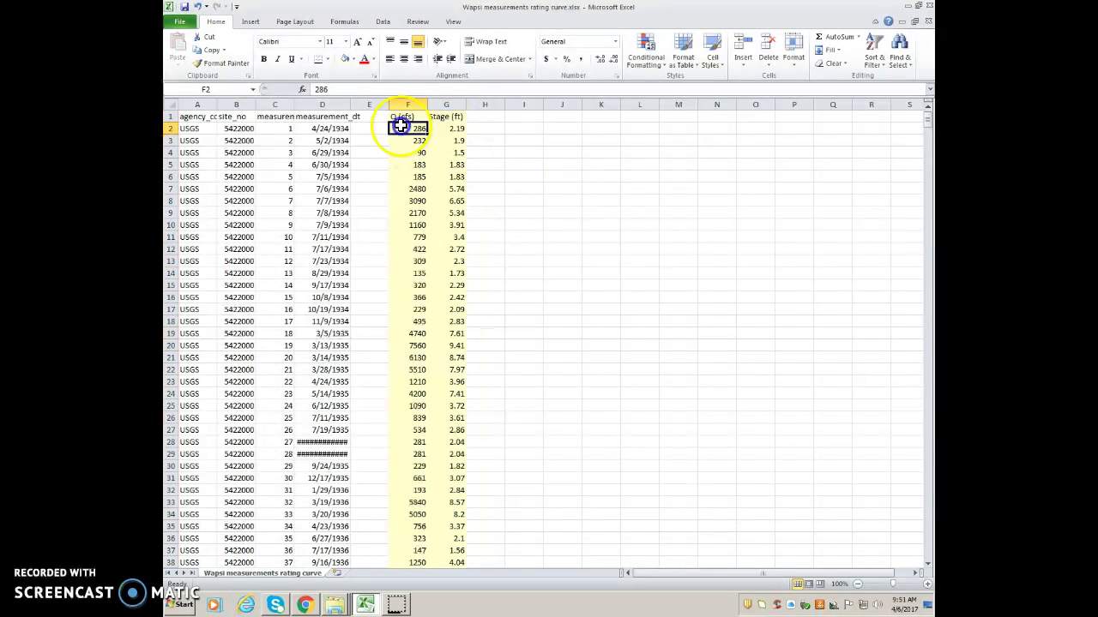
{"action": "left_click", "coordinate": [491, 162]}
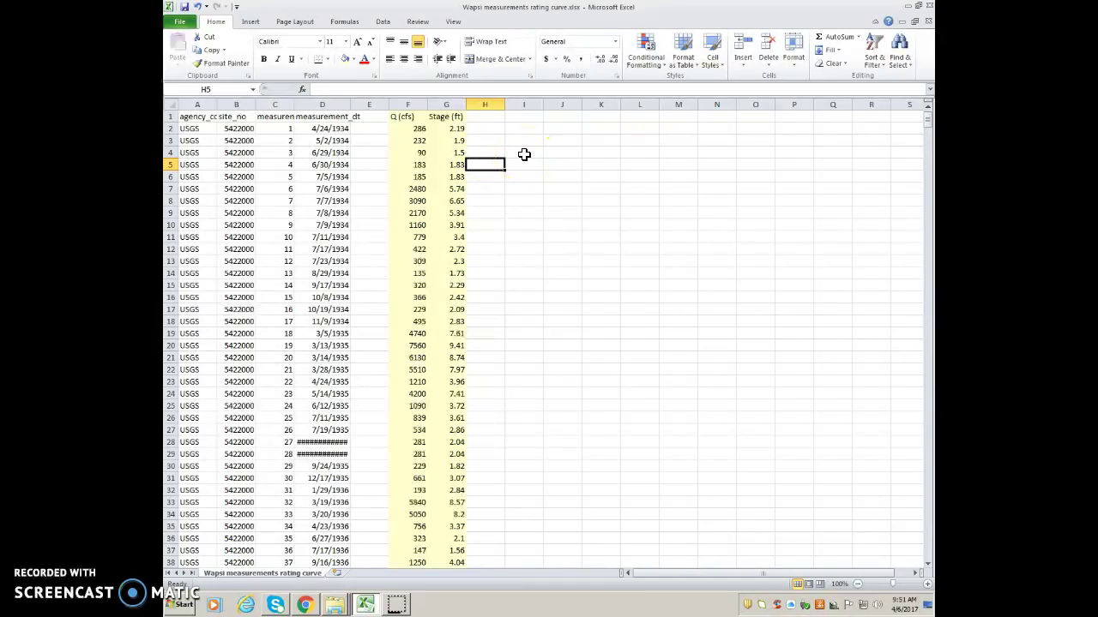
- Insert a markers-only scatter chart from the discharge and stage values in F2:G1040, leaving out the headers
{"action": "left_click", "coordinate": [404, 103]}
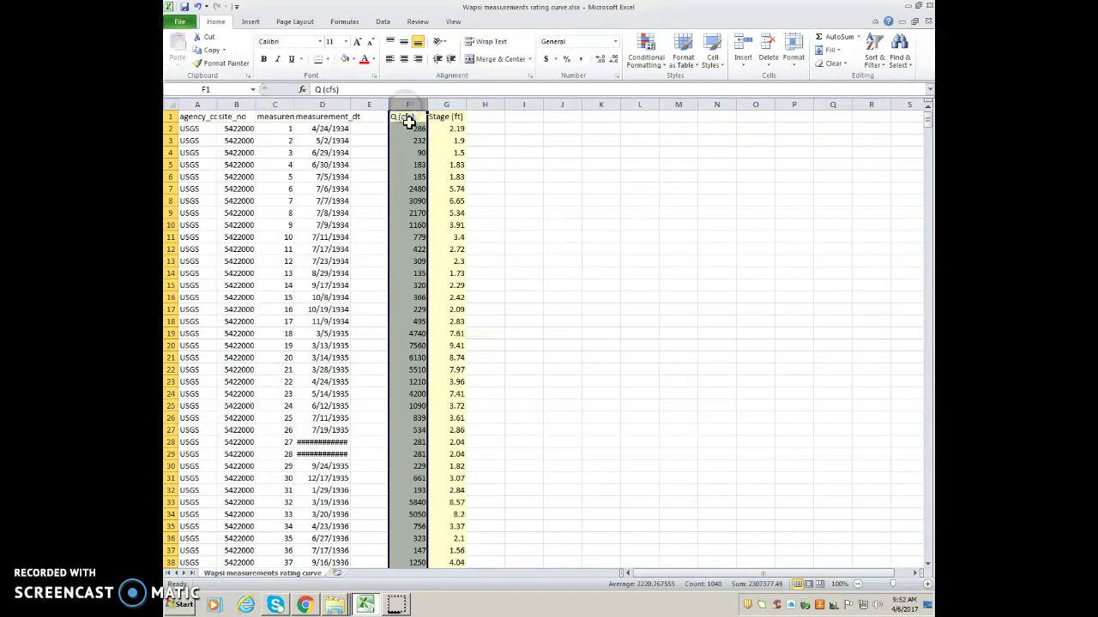
{"action": "left_click", "coordinate": [406, 117]}
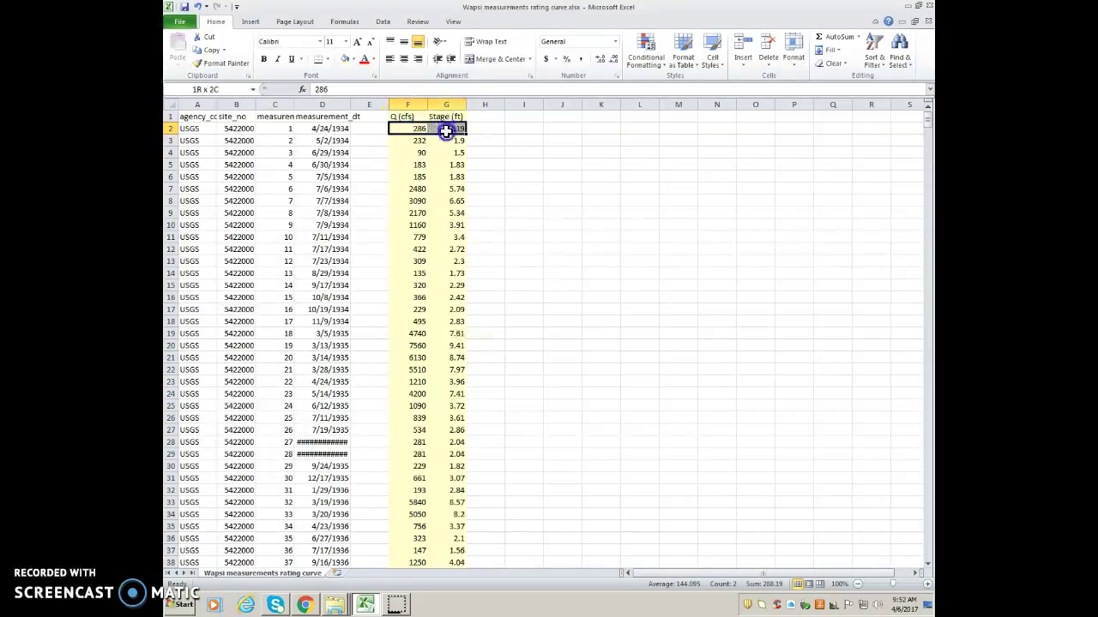
{"action": "left_click_drag", "start_coordinate": [446, 130], "coordinate": [448, 508]}
{"action": "left_click_drag", "start_coordinate": [452, 566], "coordinate": [450, 579]}
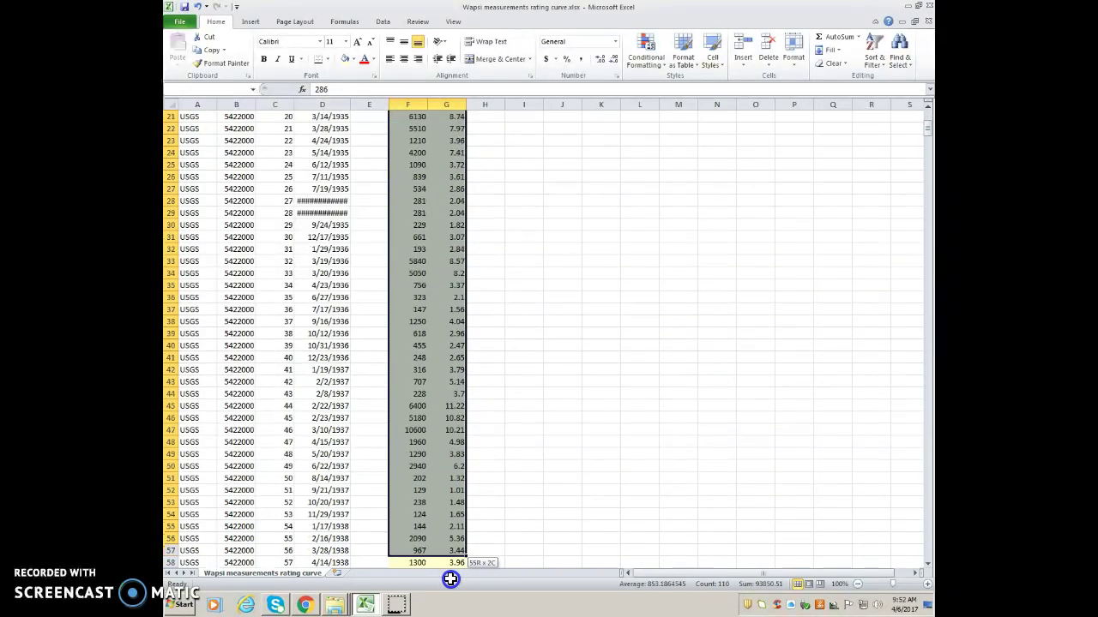
{"action": "left_click_drag", "start_coordinate": [450, 579], "coordinate": [450, 579]}
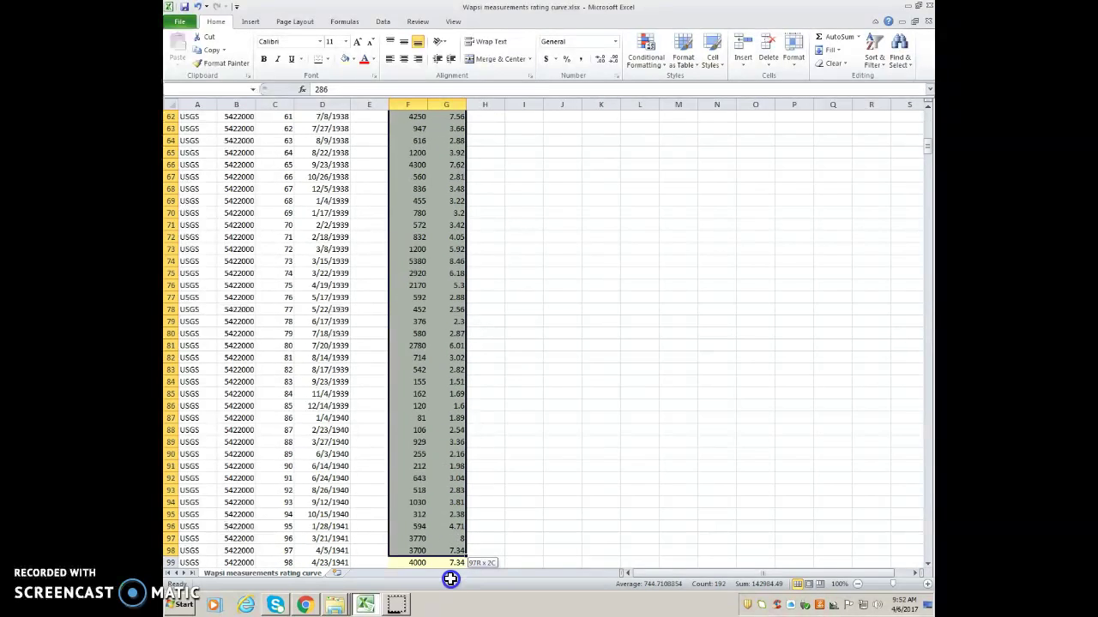
{"action": "left_click_drag", "start_coordinate": [450, 579], "coordinate": [460, 476]}
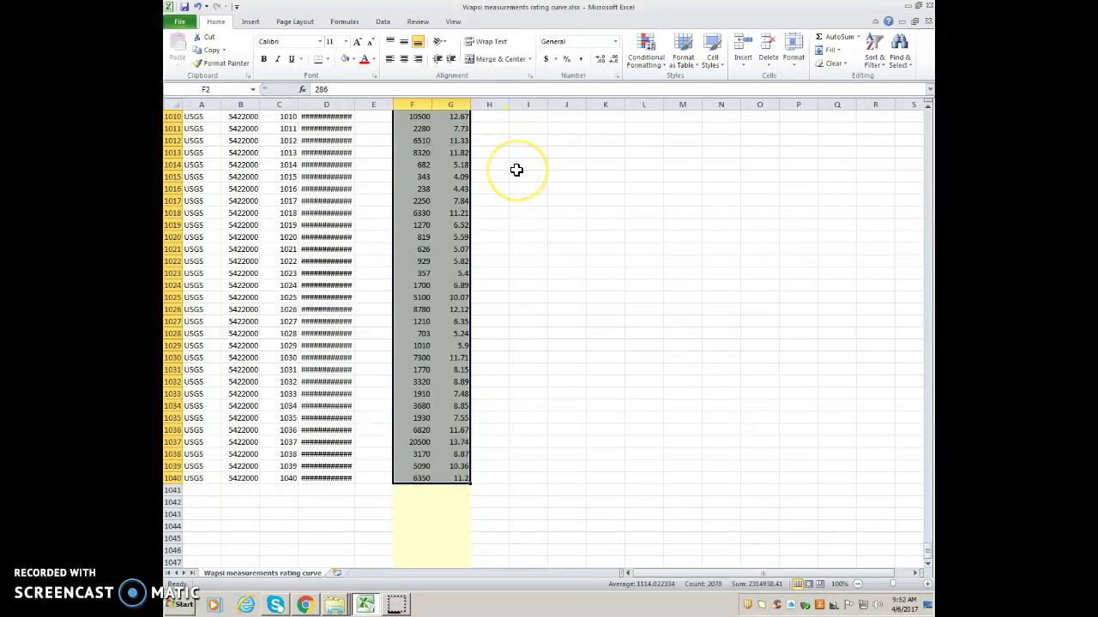
{"action": "scroll", "coordinate": [516, 170], "scroll_direction": "up", "scroll_amount": 11}
{"action": "scroll", "coordinate": [516, 170], "scroll_direction": "up", "scroll_amount": 20}
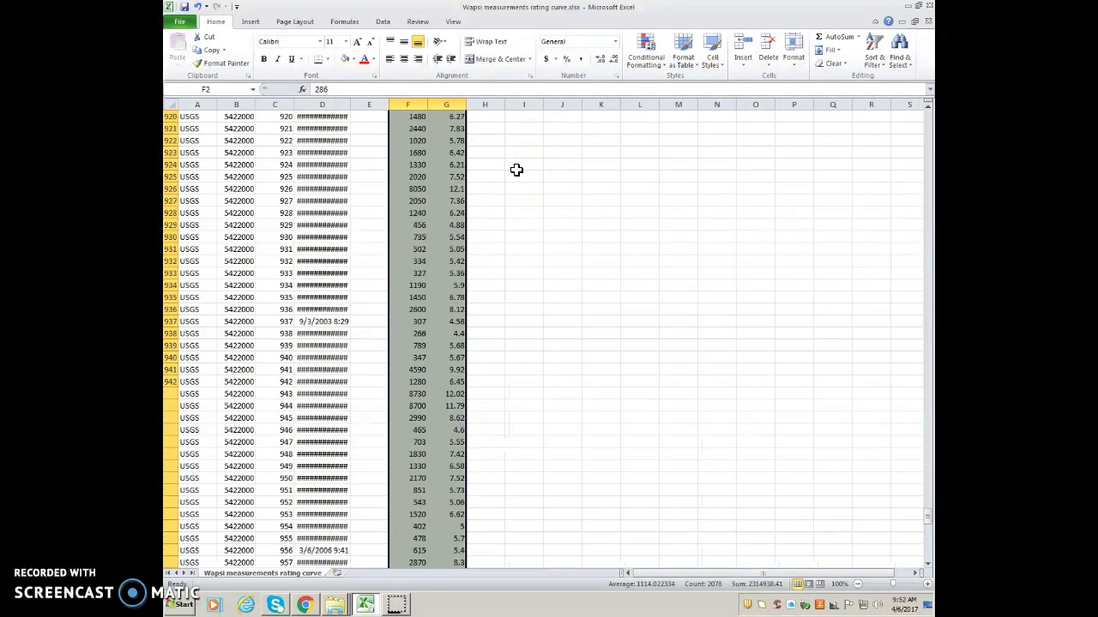
{"action": "left_click_drag", "start_coordinate": [925, 485], "coordinate": [911, 96]}
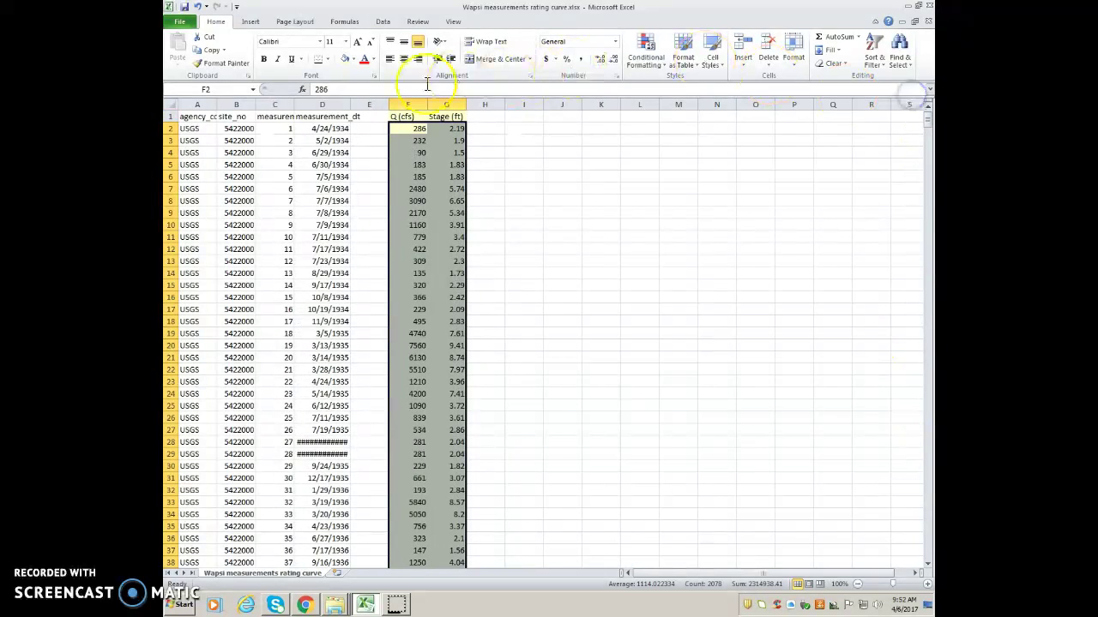
{"action": "left_click", "coordinate": [247, 23]}
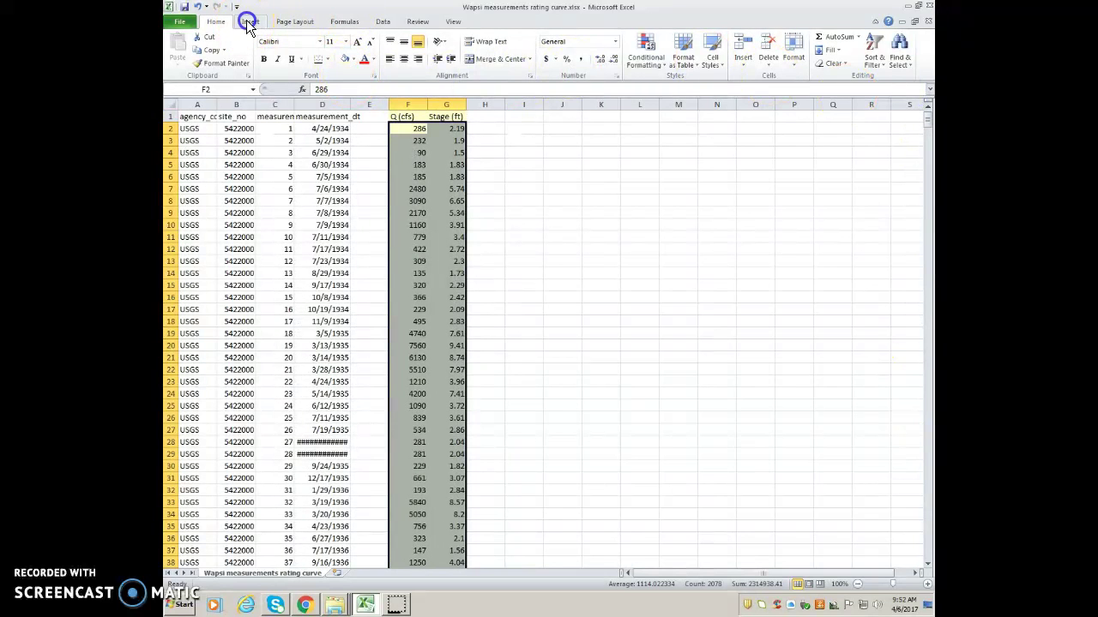
{"action": "left_click", "coordinate": [517, 50]}
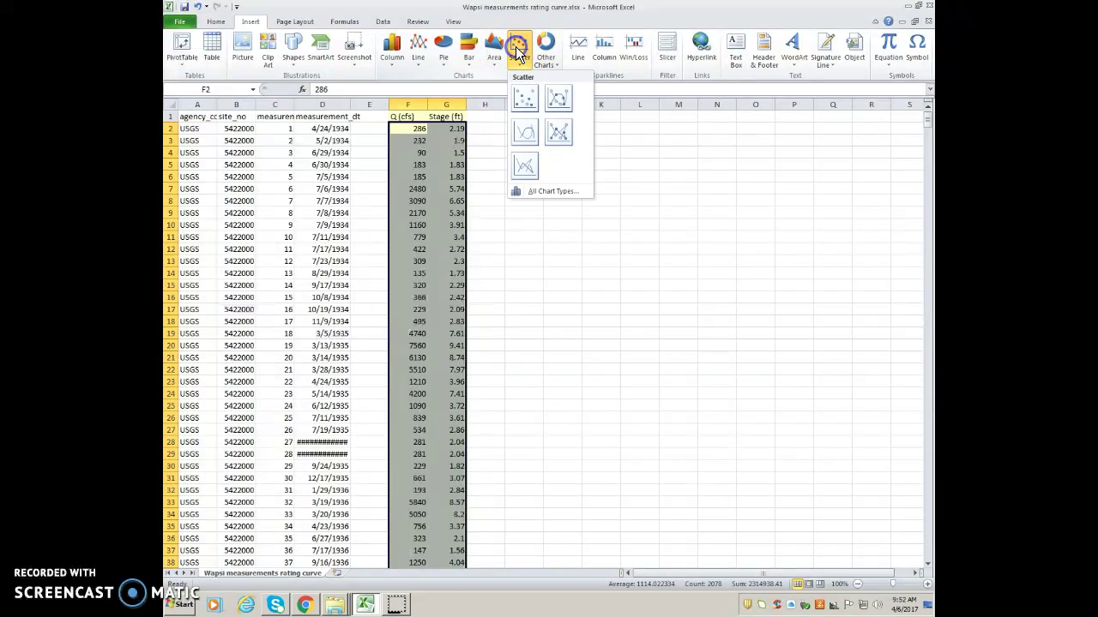
{"action": "left_click", "coordinate": [523, 99]}
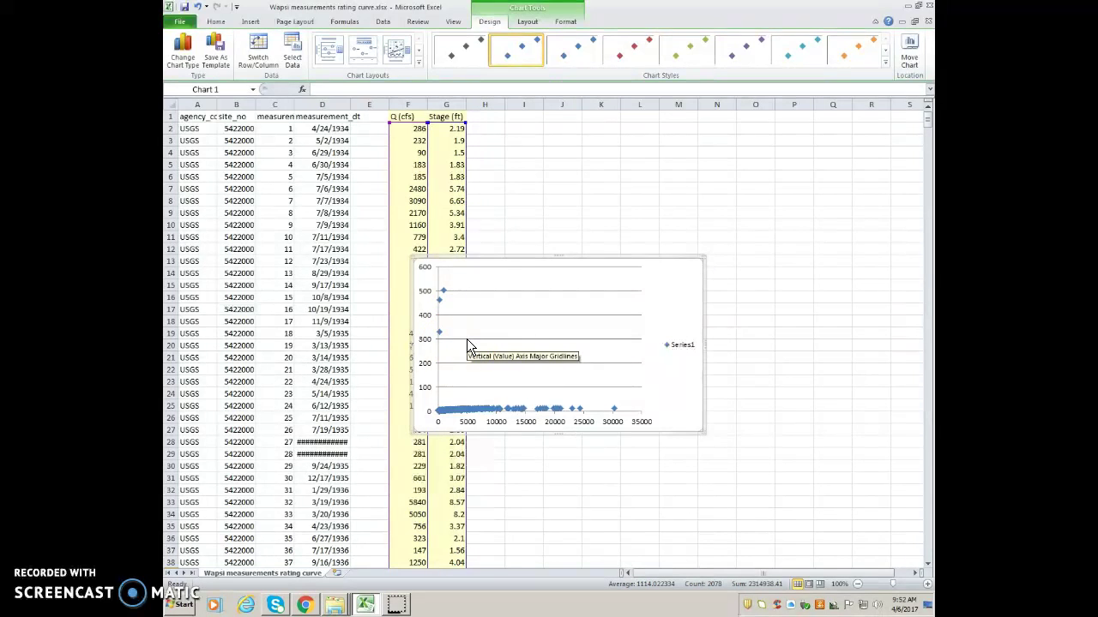
{"action": "left_click", "coordinate": [431, 312]}
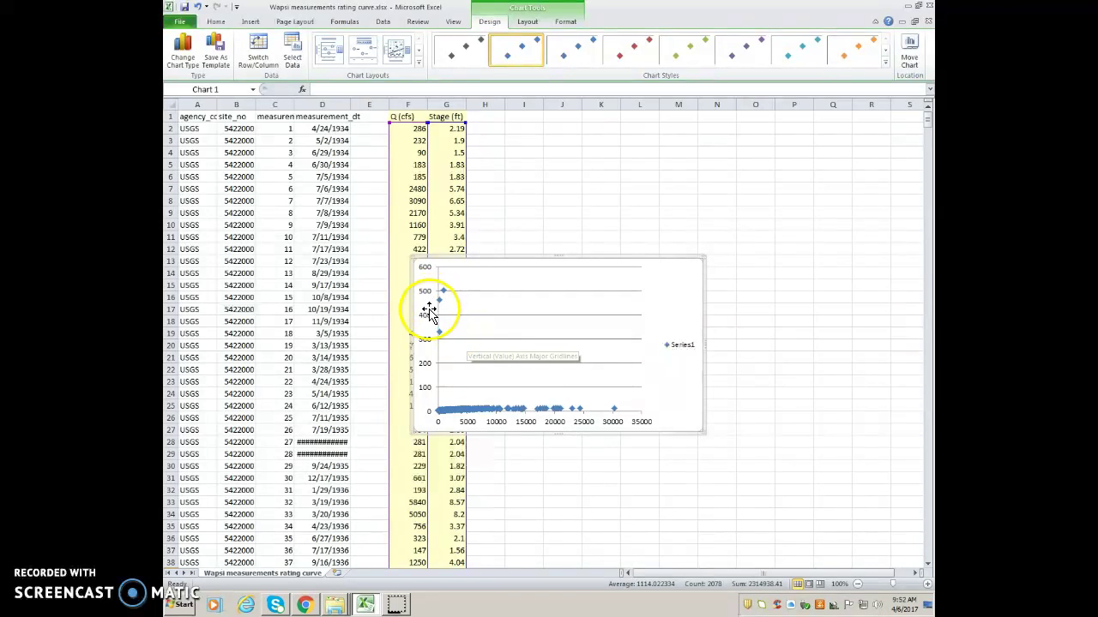
{"action": "left_click", "coordinate": [635, 415]}
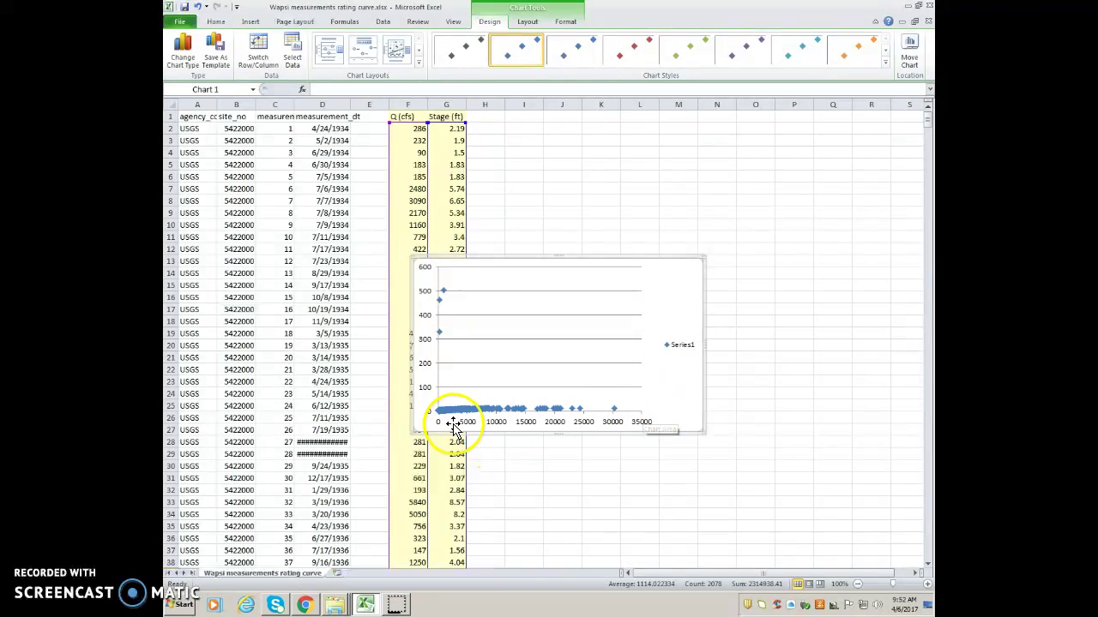
{"action": "right_click", "coordinate": [644, 313]}
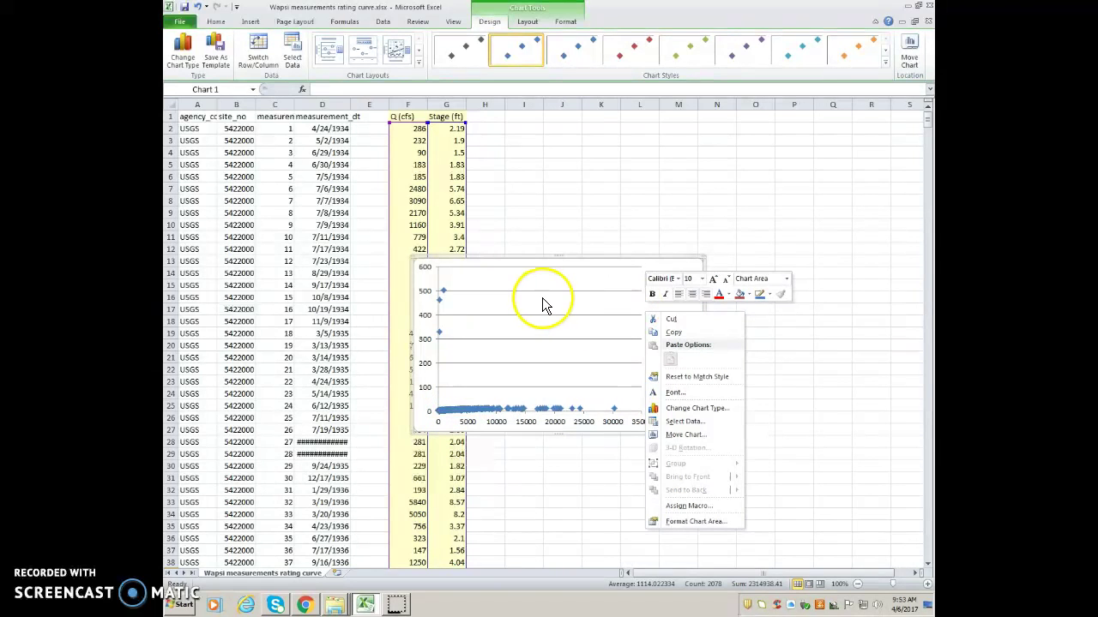
{"action": "left_click", "coordinate": [686, 522]}
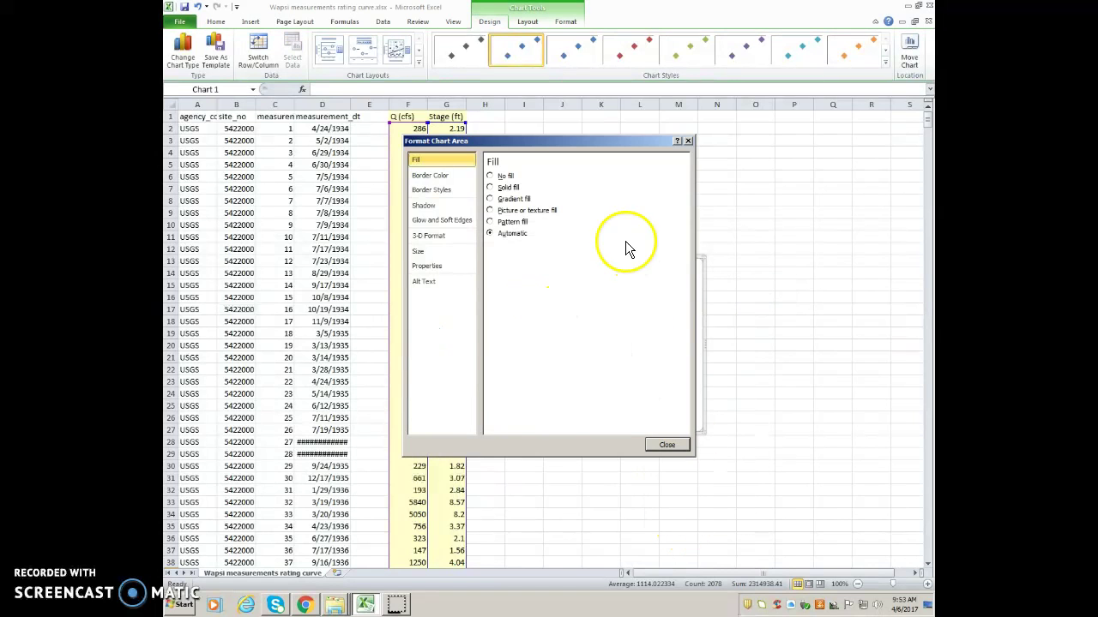
{"action": "left_click", "coordinate": [668, 445]}
- Move the scatter chart to a new sheet named "Rating Curve"
{"action": "right_click", "coordinate": [655, 377]}
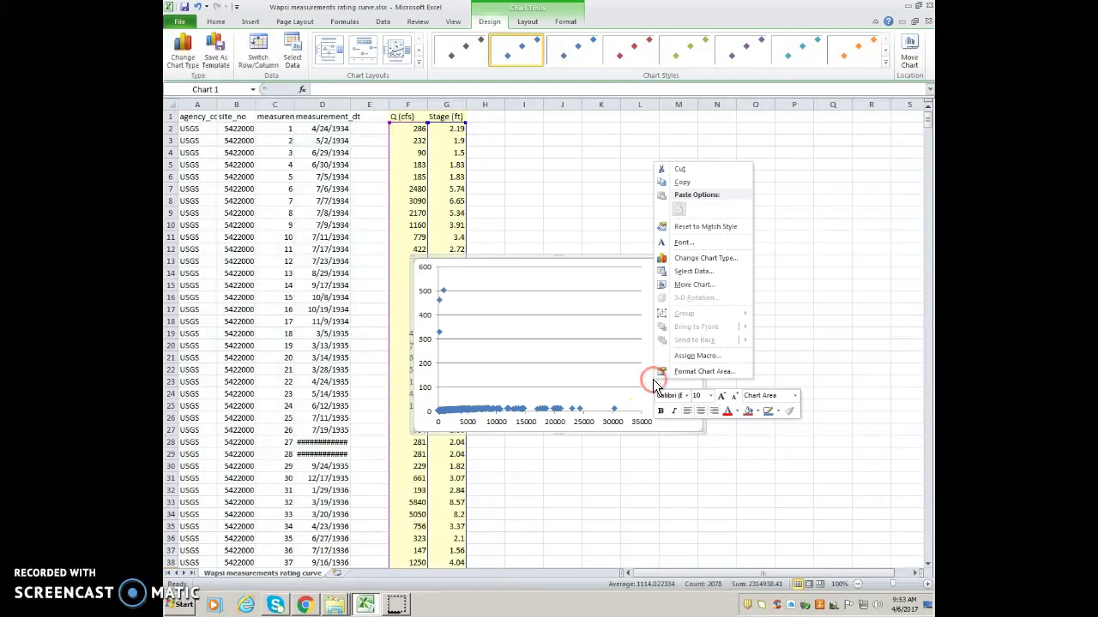
{"action": "left_click", "coordinate": [697, 285]}
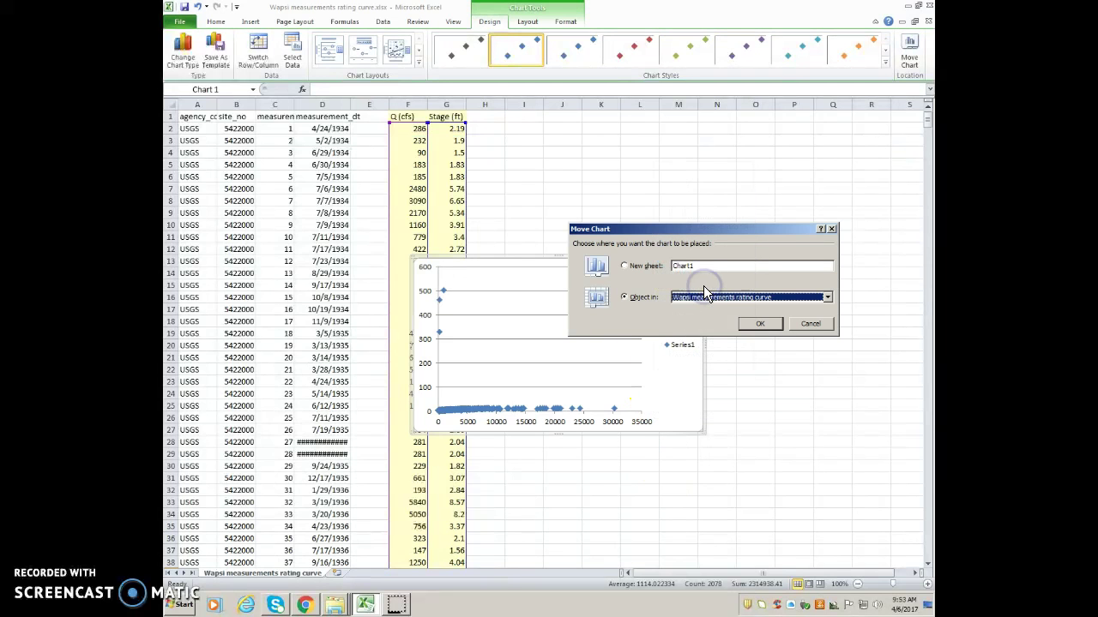
{"action": "left_click", "coordinate": [622, 266]}
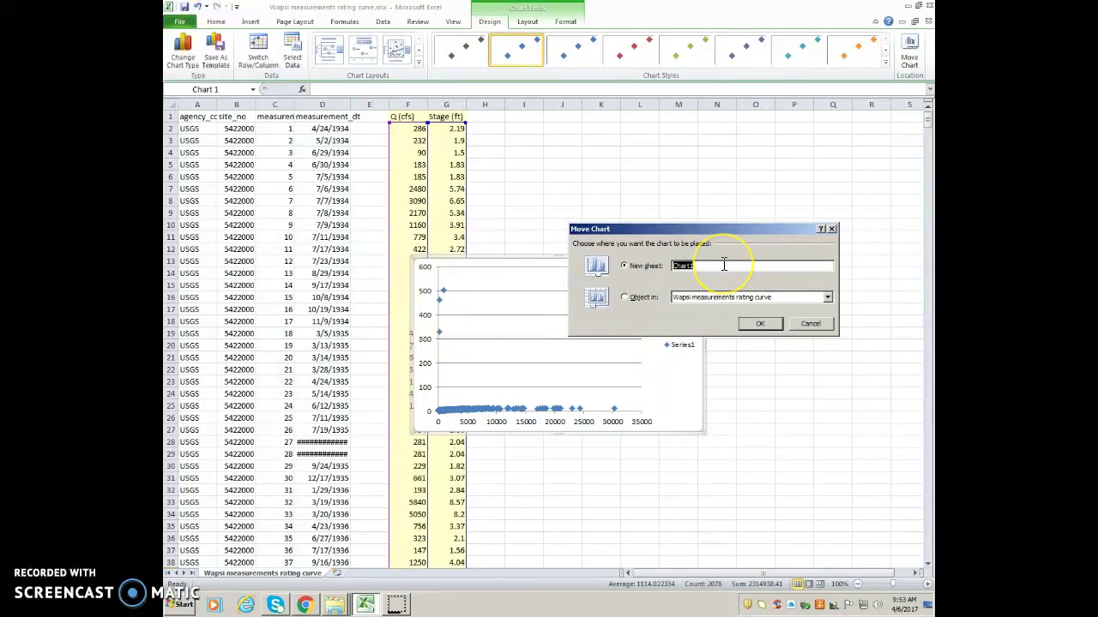
{"action": "type", "text": "Rating Curve"}
{"action": "key", "text": "Return"}
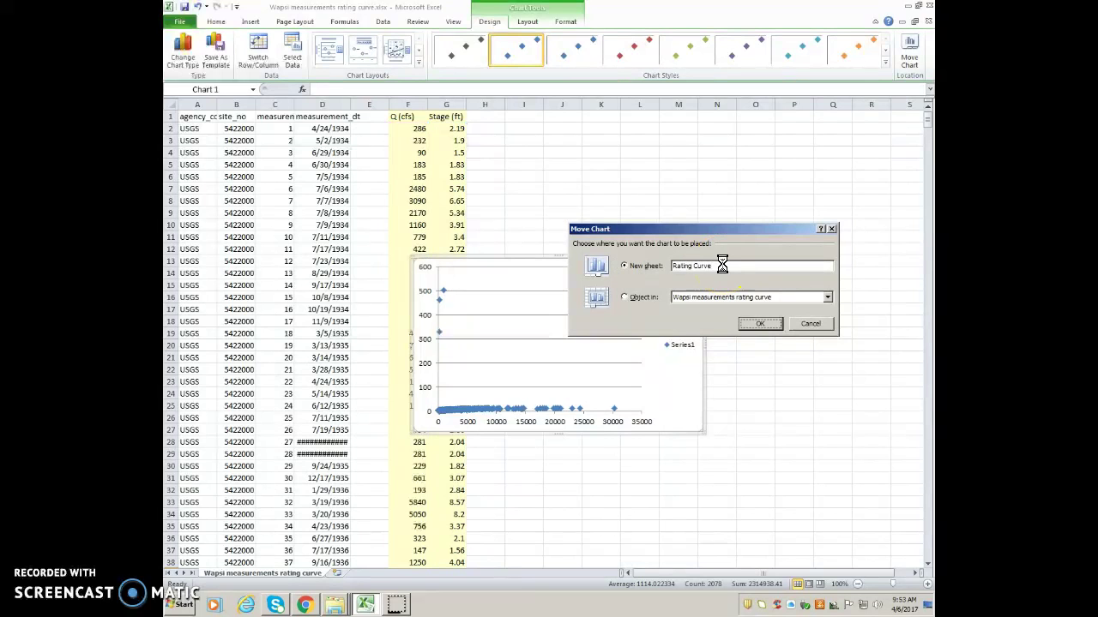
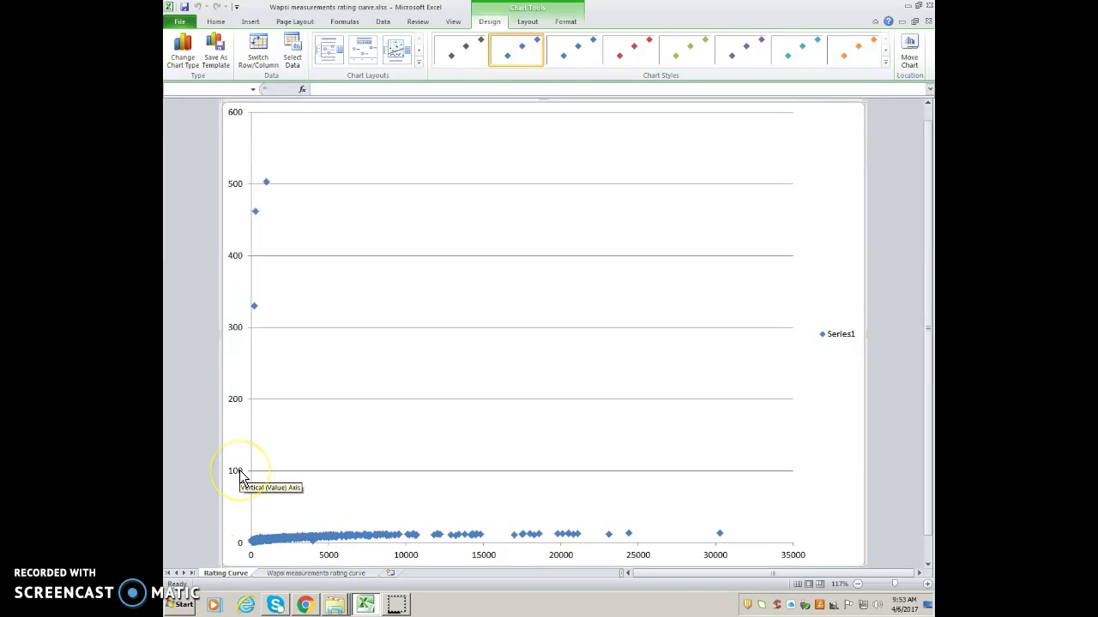
- Apply the chart layout with chart and axis titles, and set the chart title to "Wapsi Rating Curve (2017)"
{"action": "left_click", "coordinate": [363, 179]}
{"action": "left_click", "coordinate": [324, 50]}
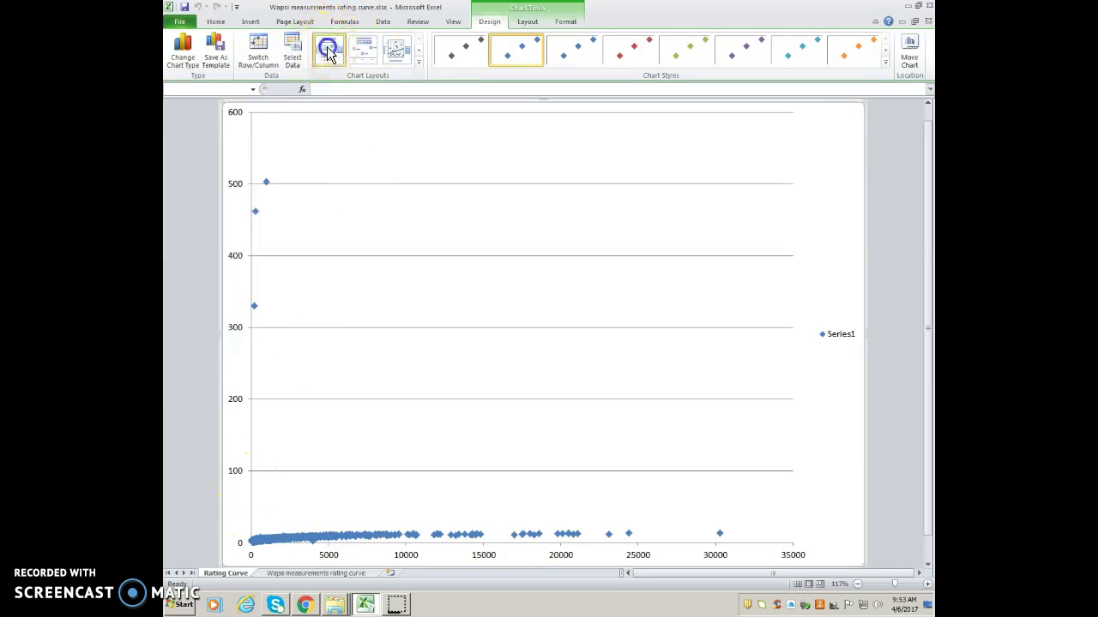
{"action": "left_click", "coordinate": [564, 120]}
{"action": "type", "text": "Wap"}
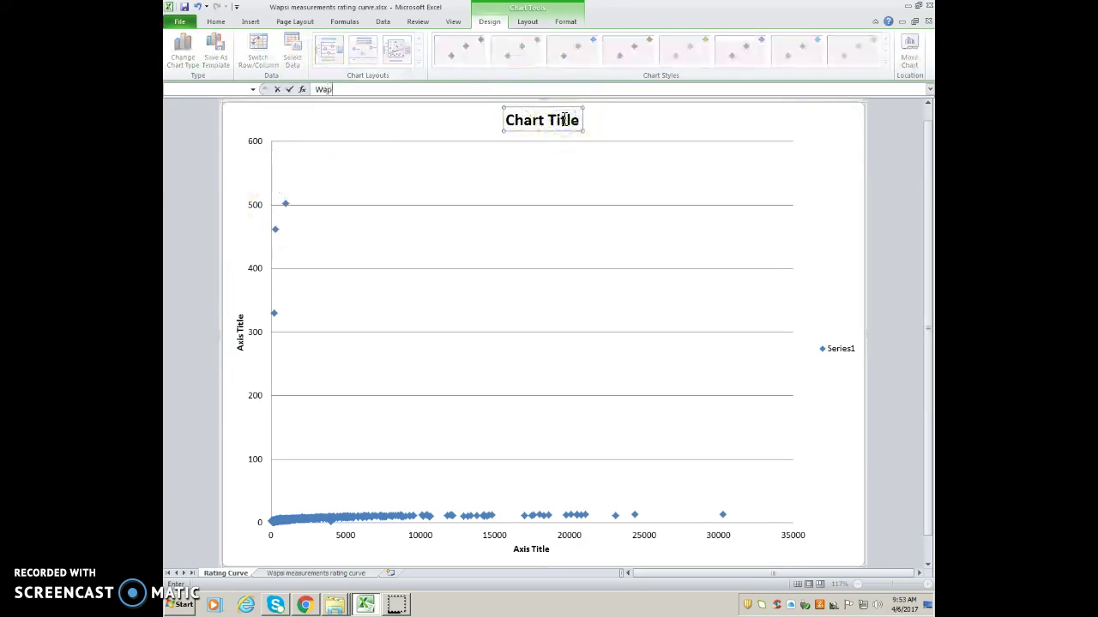
{"action": "key", "text": "Return"}
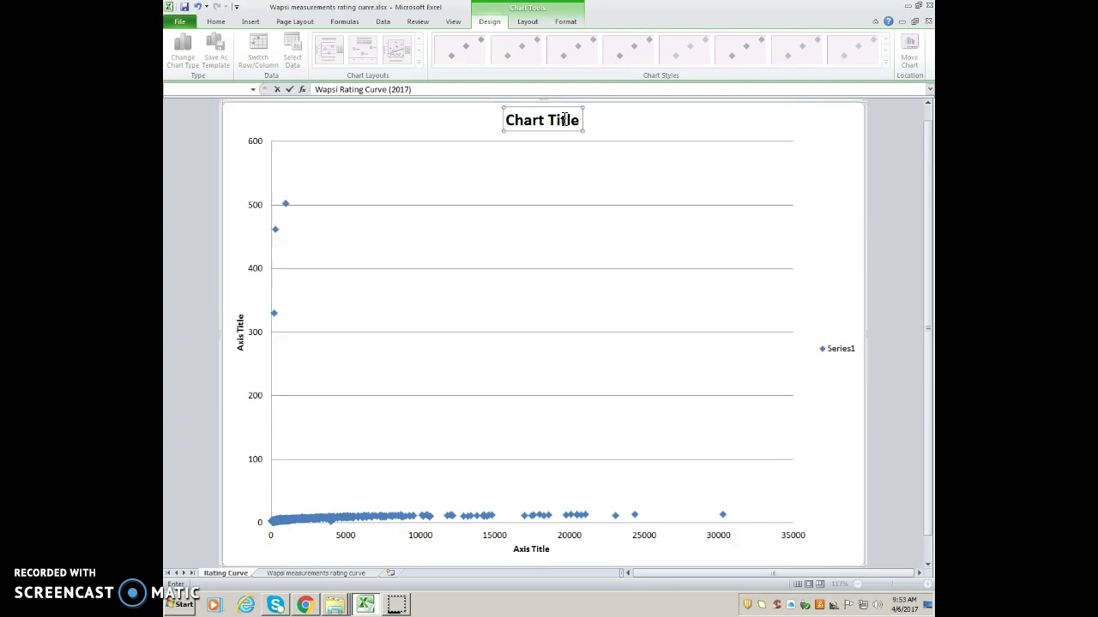
{"action": "key", "text": "Return"}
- Title the chart's vertical axis "Stage (ft)" and its horizontal axis "Discharge (cfs)"
{"action": "left_click", "coordinate": [240, 326]}
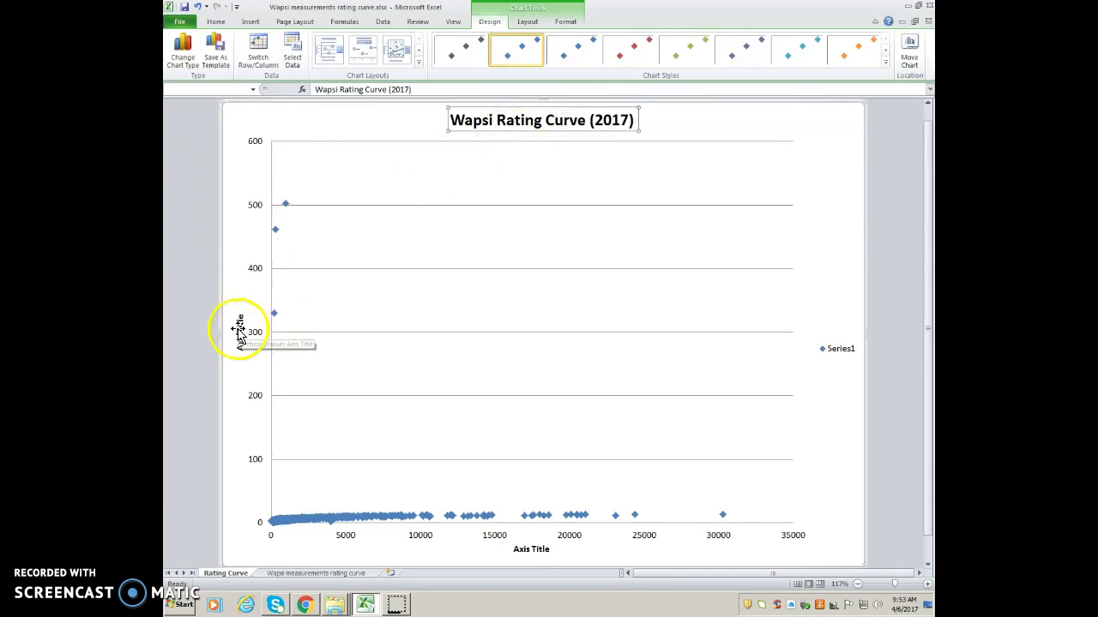
{"action": "type", "text": "s"}
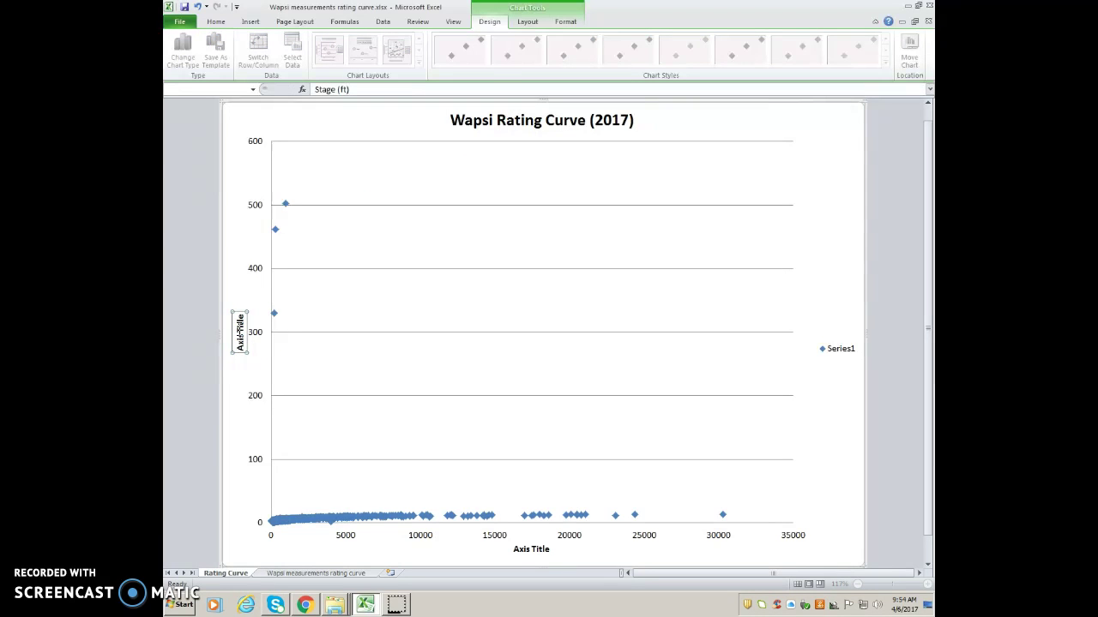
{"action": "key", "text": "Return"}
{"action": "left_click", "coordinate": [541, 548]}
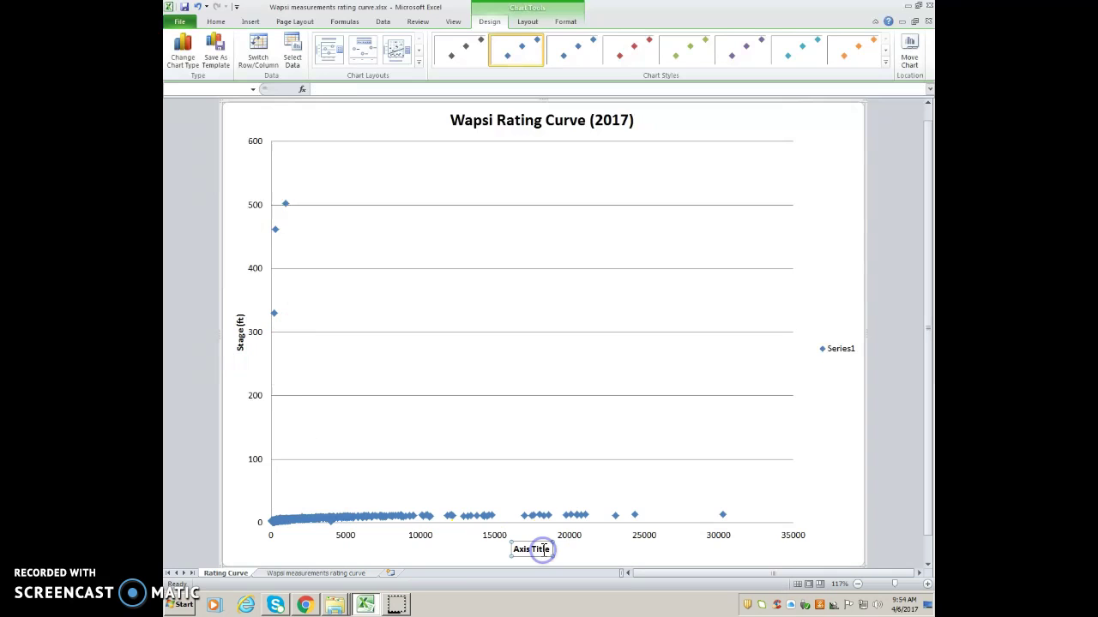
{"action": "left_click", "coordinate": [366, 90]}
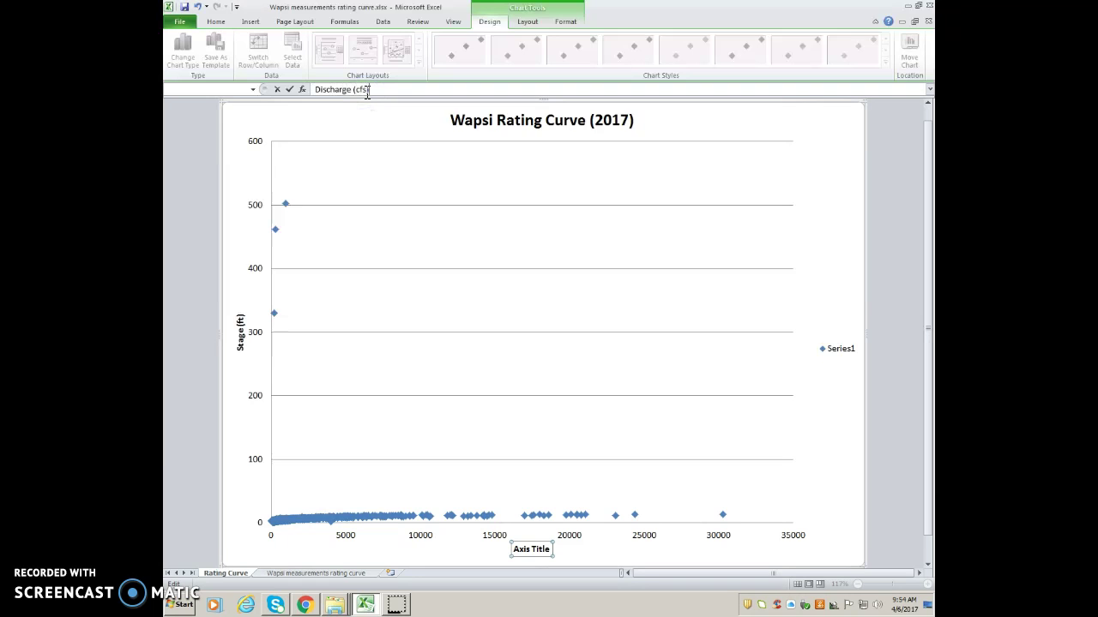
{"action": "type", "text": "Discharge (cfs)"}
{"action": "key", "text": "Return"}
- Format the vertical stage axis with a fixed maximum of 15
{"action": "left_click", "coordinate": [261, 465]}
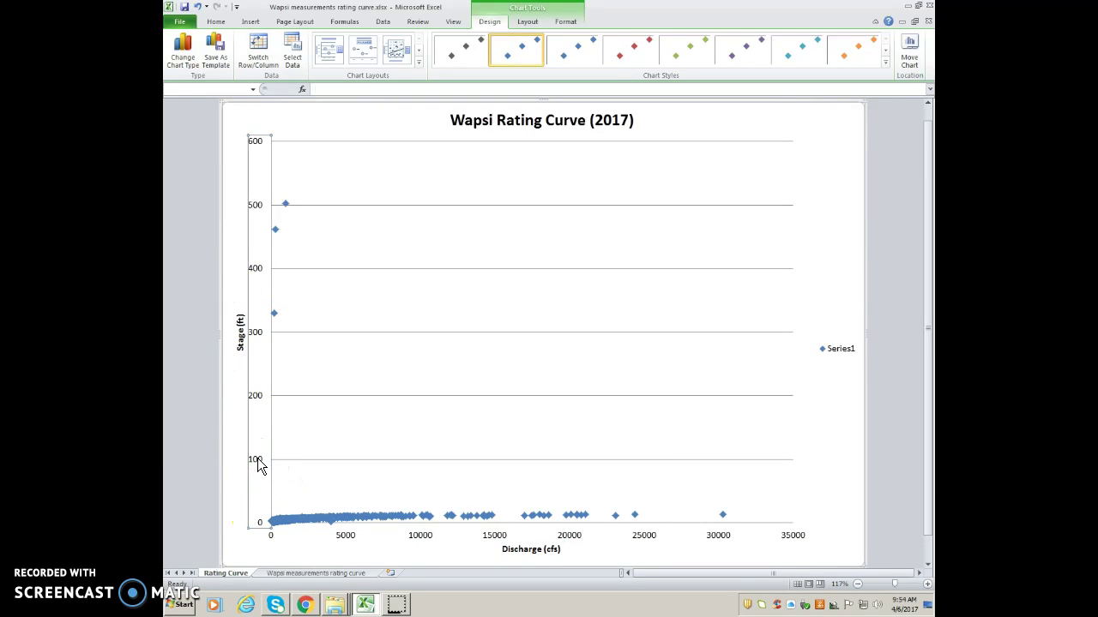
{"action": "right_click", "coordinate": [259, 465]}
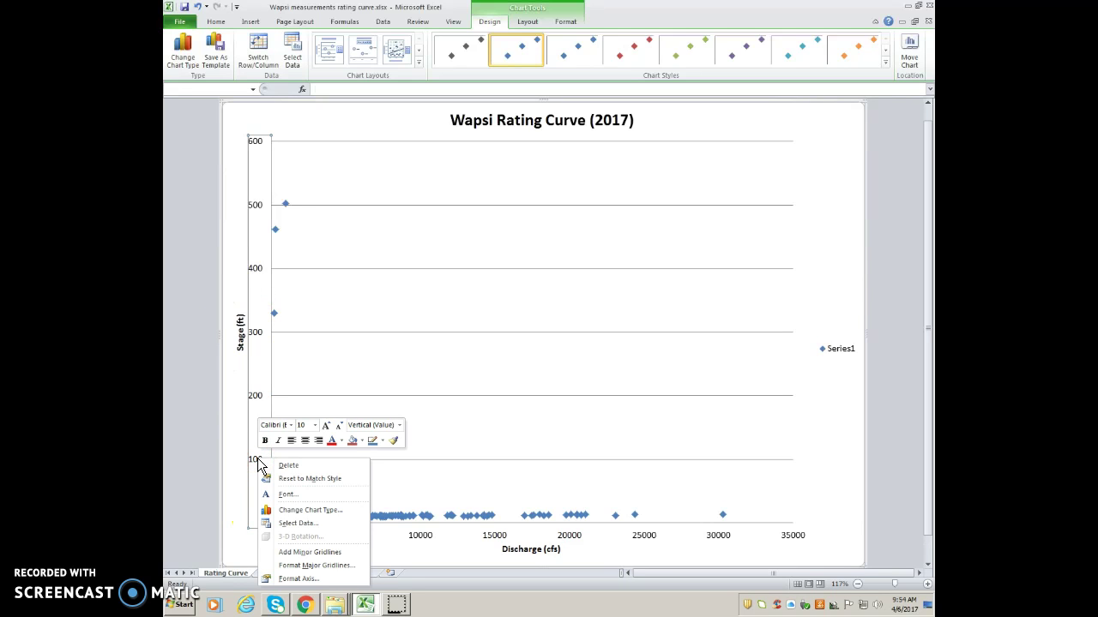
{"action": "left_click", "coordinate": [294, 581]}
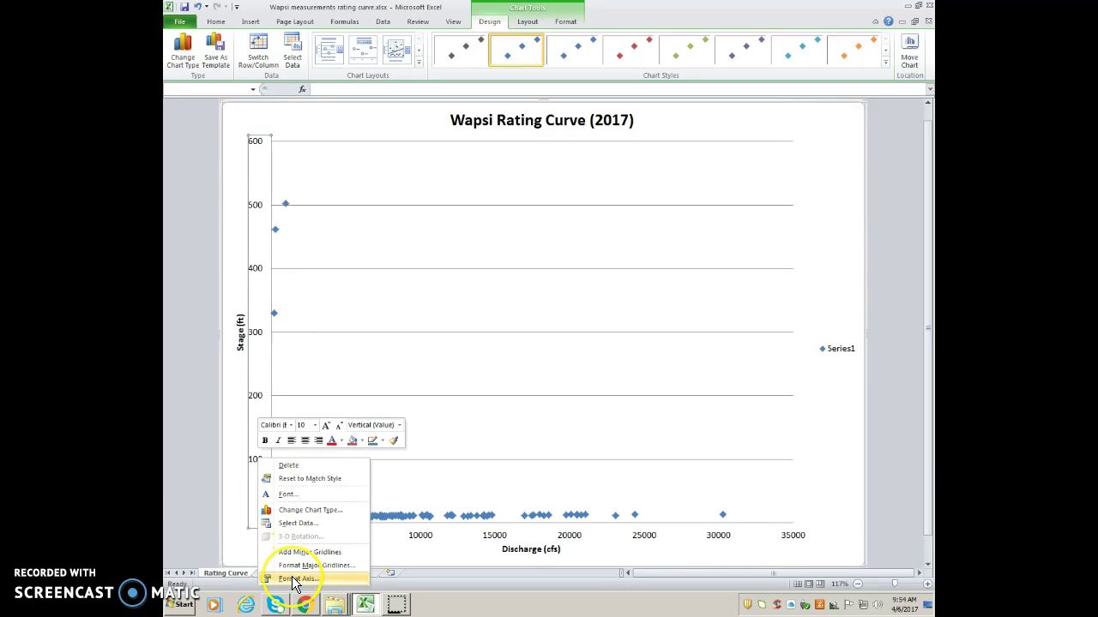
{"action": "left_click", "coordinate": [294, 580]}
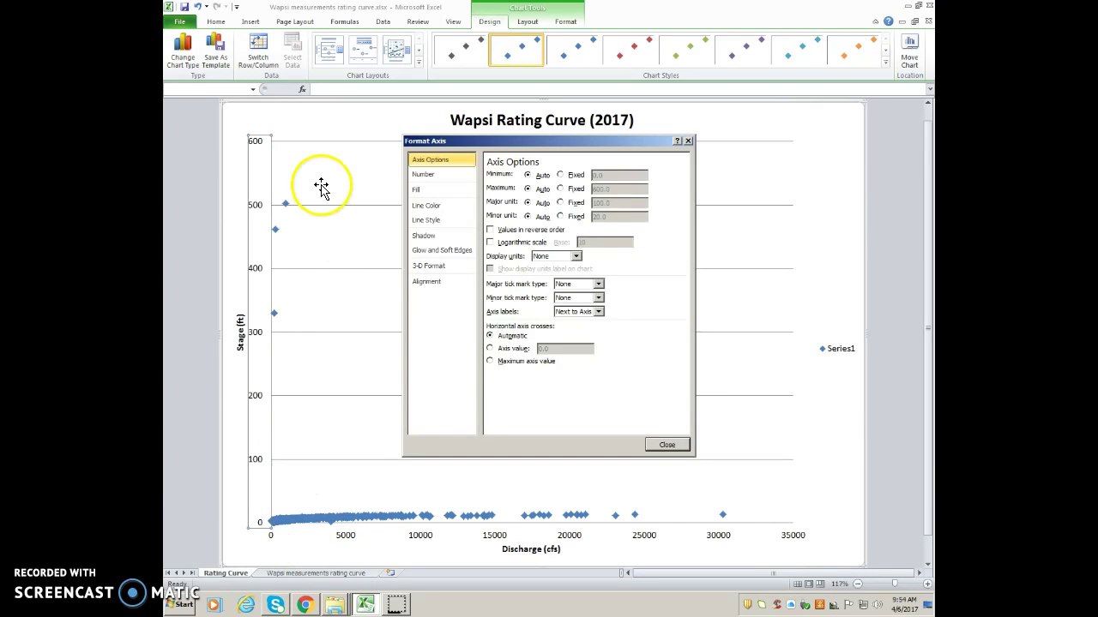
{"action": "left_click", "coordinate": [560, 189]}
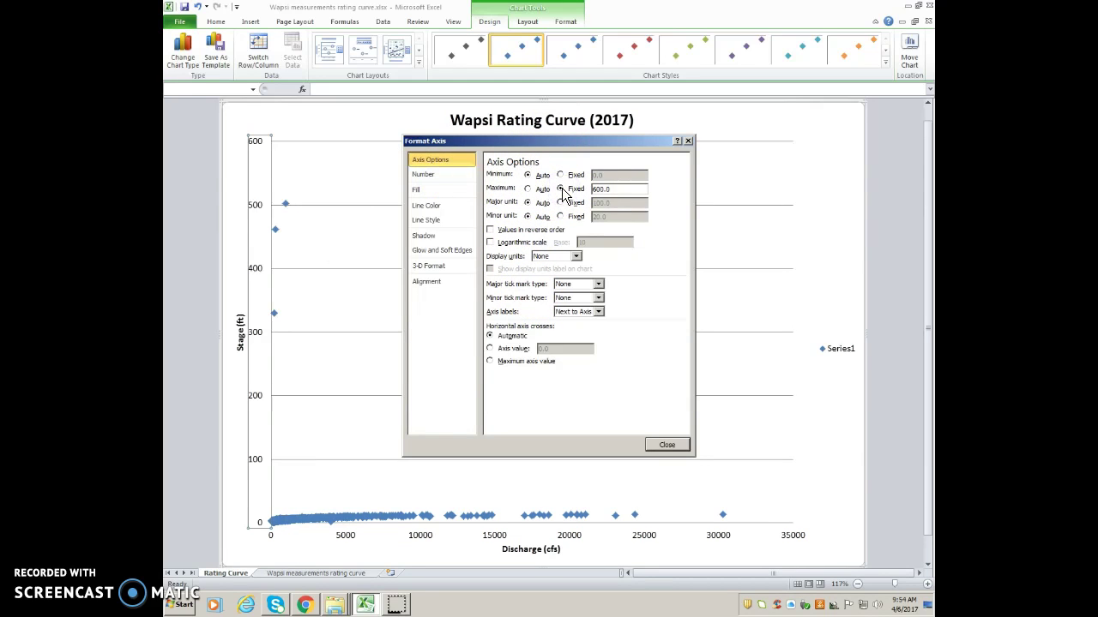
{"action": "left_click", "coordinate": [618, 190]}
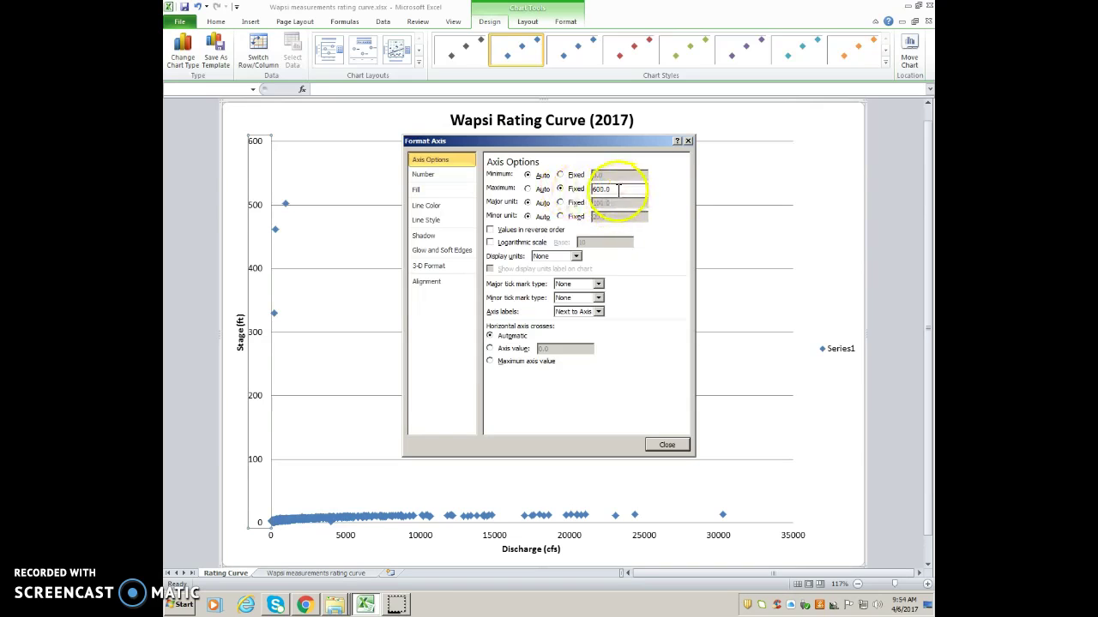
{"action": "left_click_drag", "start_coordinate": [618, 189], "coordinate": [591, 188]}
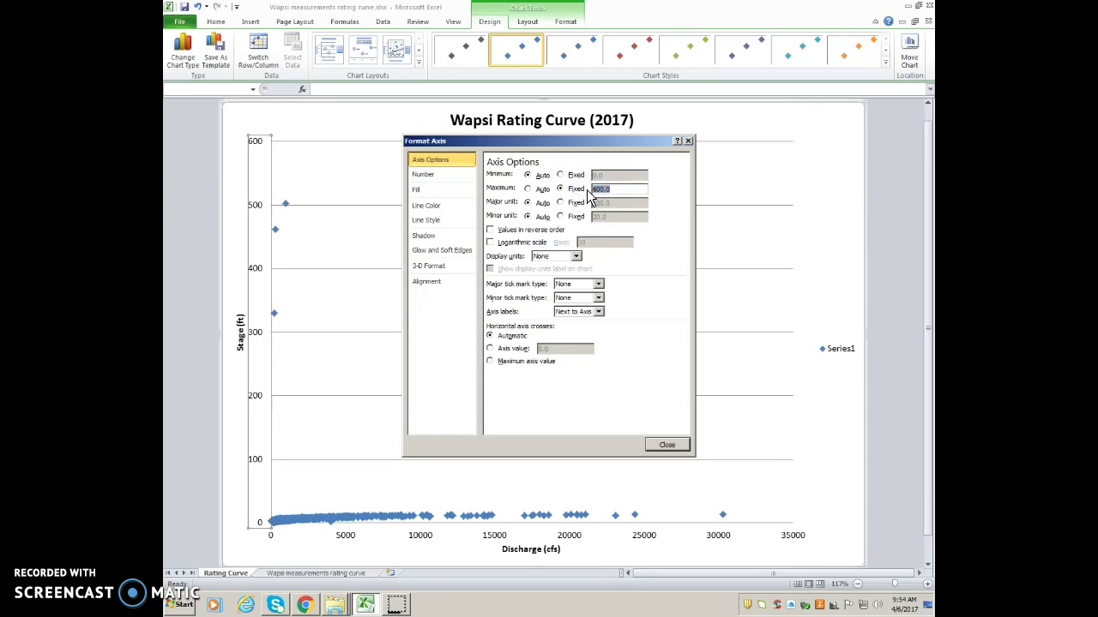
{"action": "type", "text": "15"}
{"action": "key", "text": "Return"}
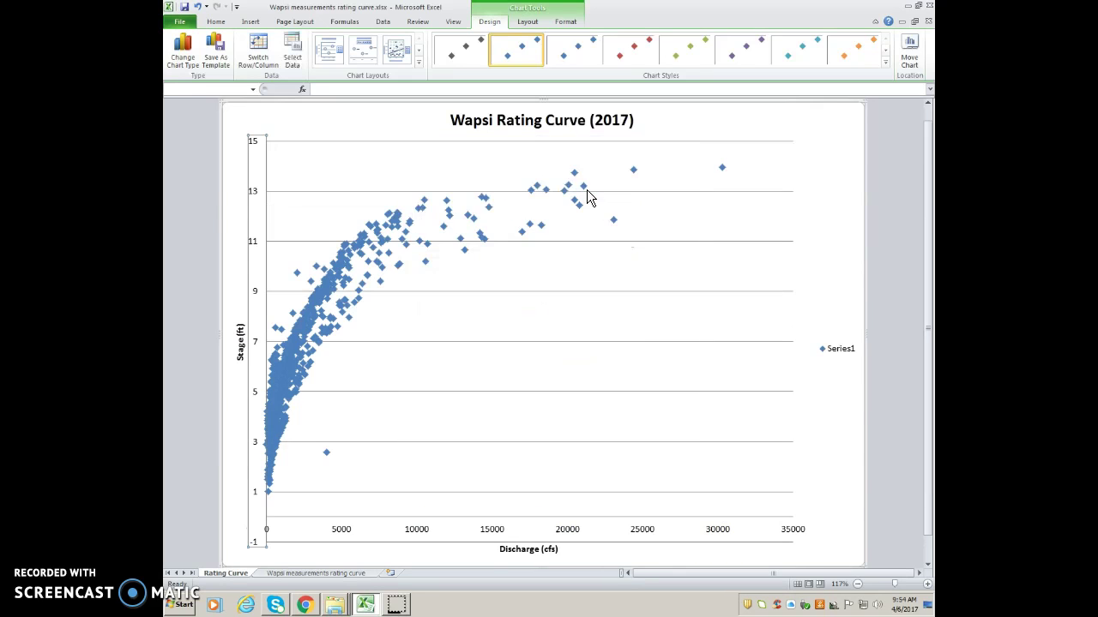